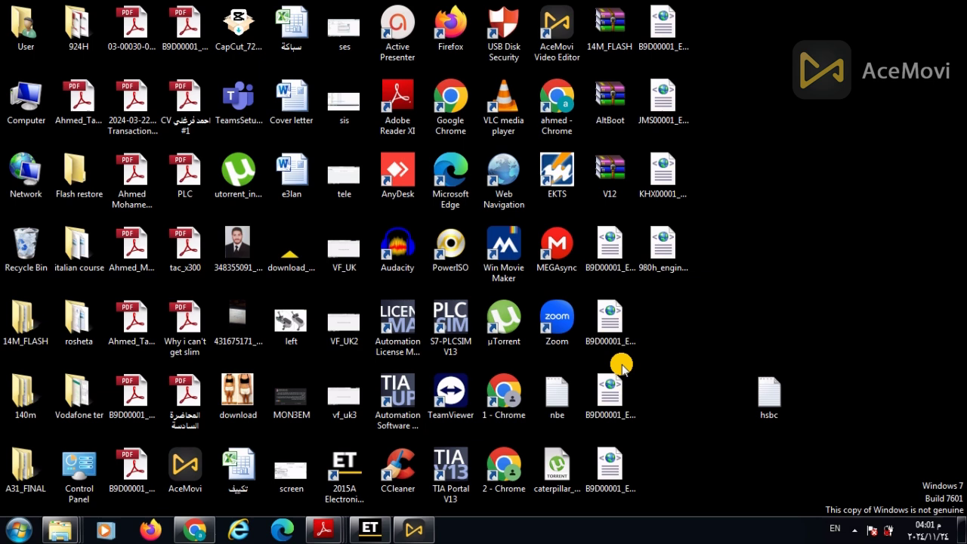
# - Switch to the 980h_engage.pdf document in Adobe Reader and go to the note above Table 1 on clutch engagement pressure
pyautogui.moveTo(330, 527)
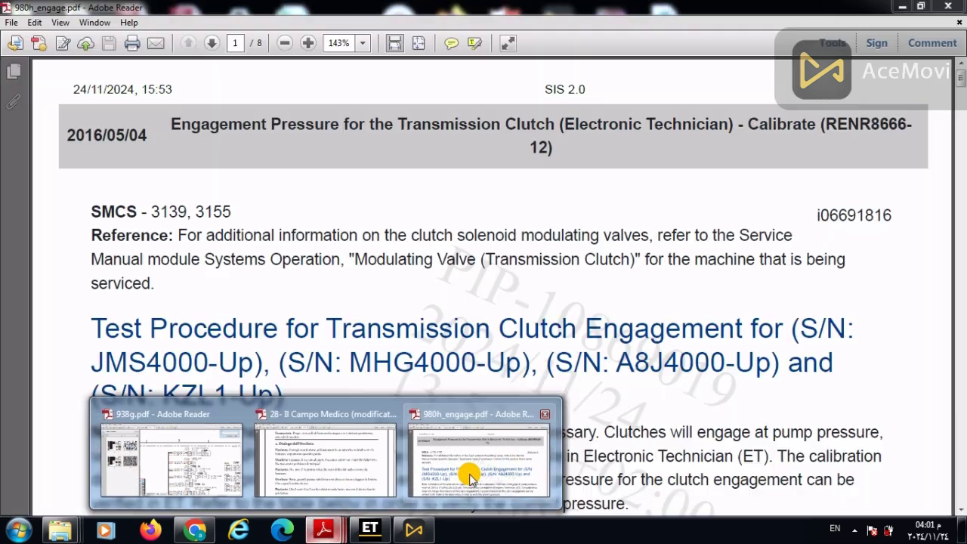
pyautogui.click(459, 474)
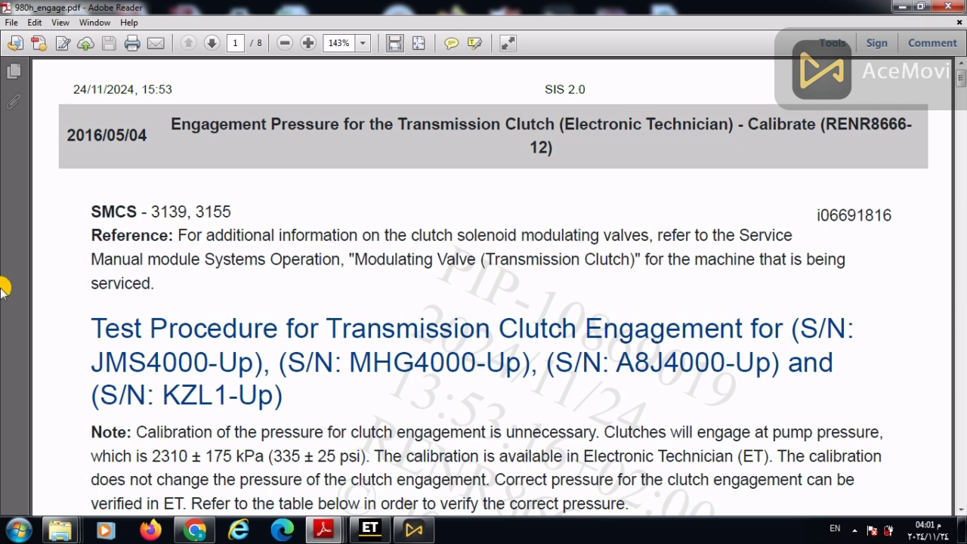
pyautogui.click(960, 511)
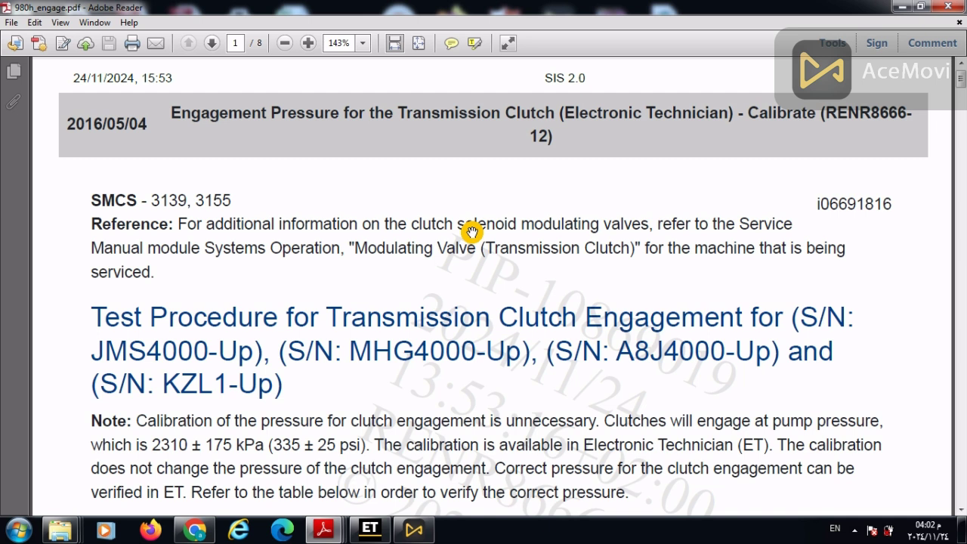
pyautogui.scroll(-3, 462, 314)
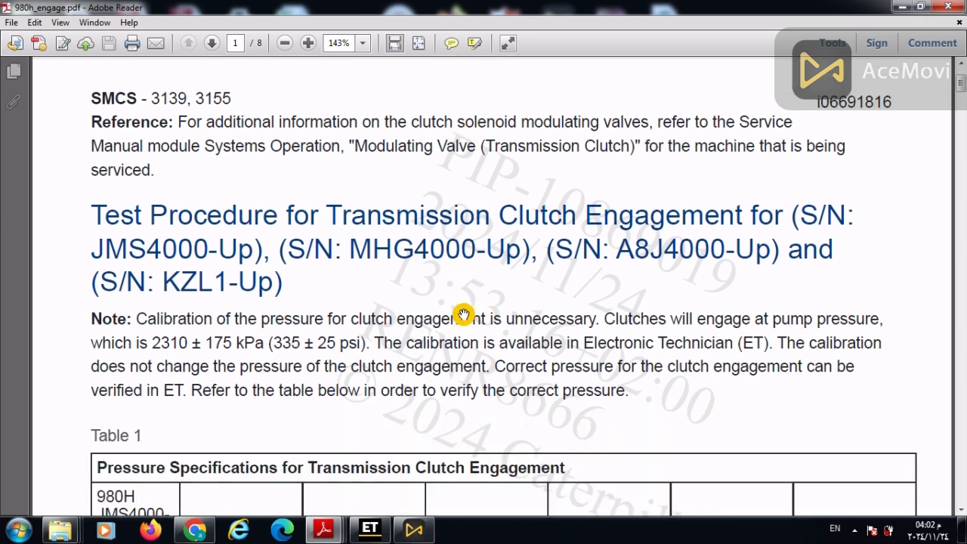
pyautogui.scroll(-1, 463, 314)
pyautogui.scroll(-2, 463, 314)
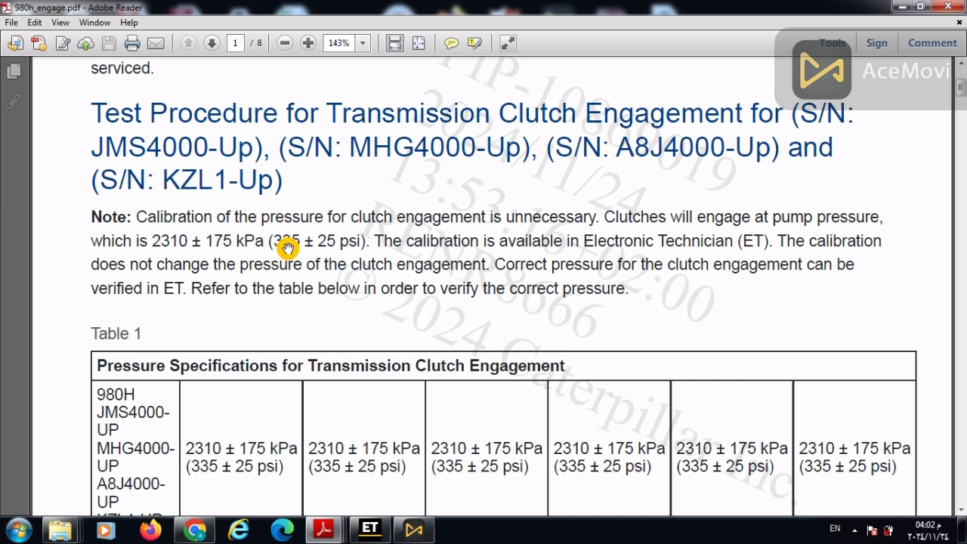
# - Activate the Select Tool and mark "pump pressure" and then the 335 psi value in the note
pyautogui.rightClick(818, 219)
pyautogui.click(820, 222)
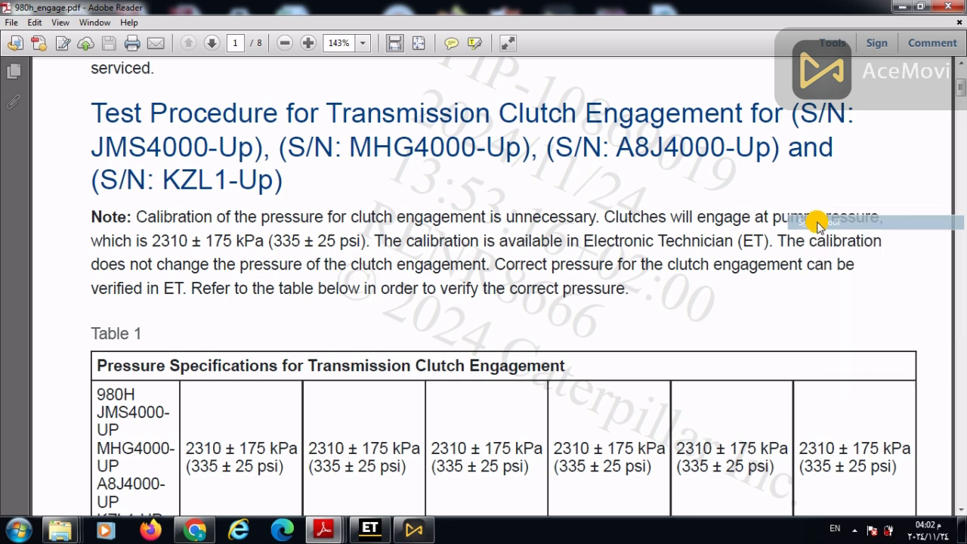
pyautogui.moveTo(778, 219); pyautogui.dragTo(879, 219)
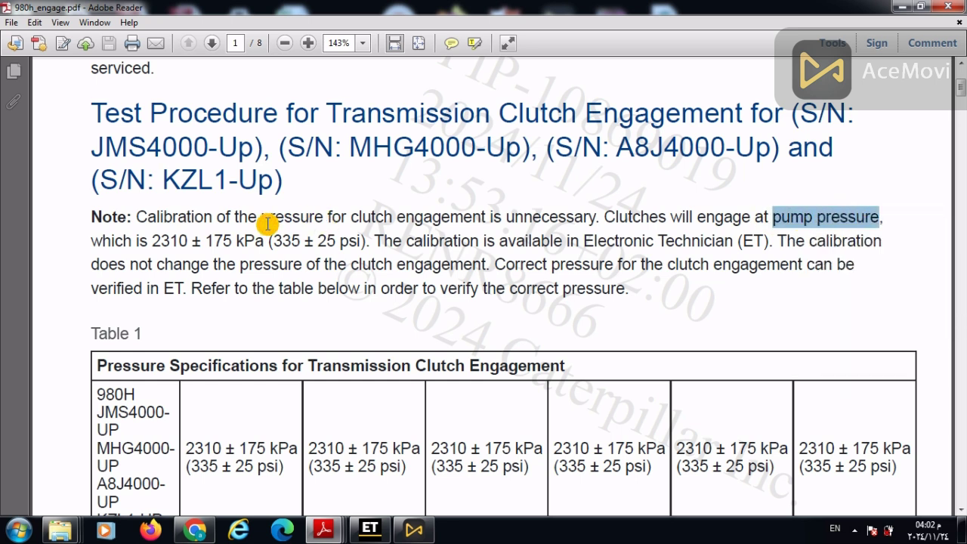
pyautogui.moveTo(267, 232); pyautogui.dragTo(305, 248)
# - Look over the pressure specifications in Table 1 and mark the heading "Calibration Procedure for Transmission Clutch Engagement"
pyautogui.scroll(-2, 307, 254)
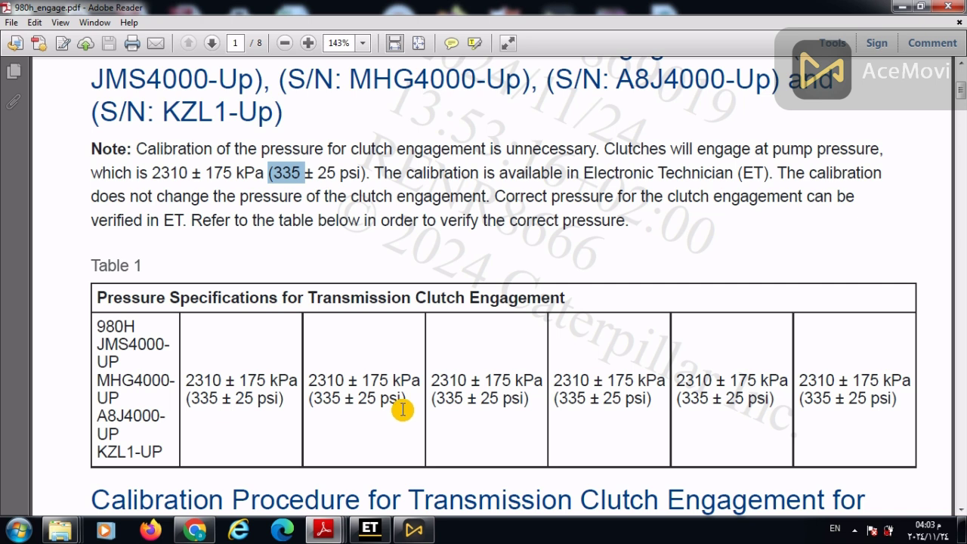
pyautogui.scroll(-2, 413, 341)
pyautogui.scroll(-7, 413, 342)
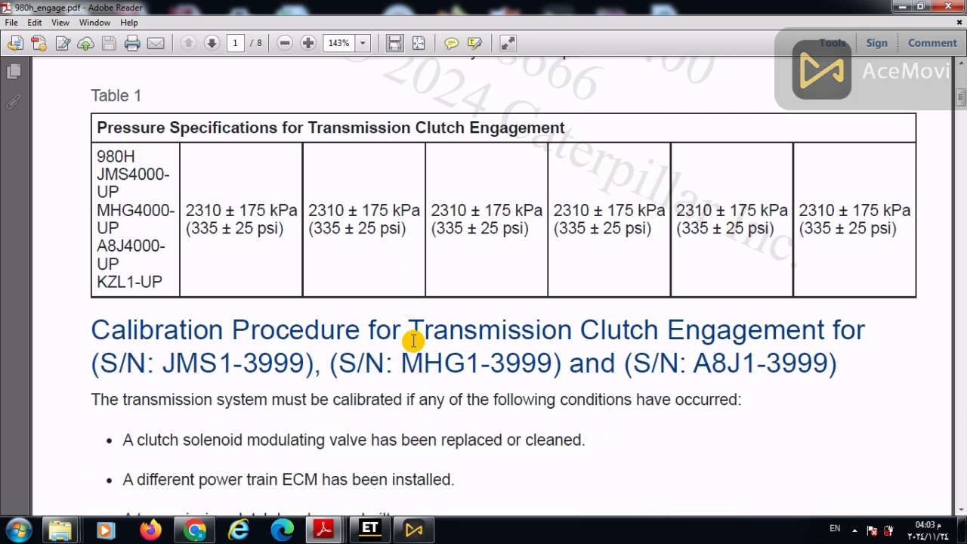
pyautogui.moveTo(128, 197); pyautogui.dragTo(706, 207)
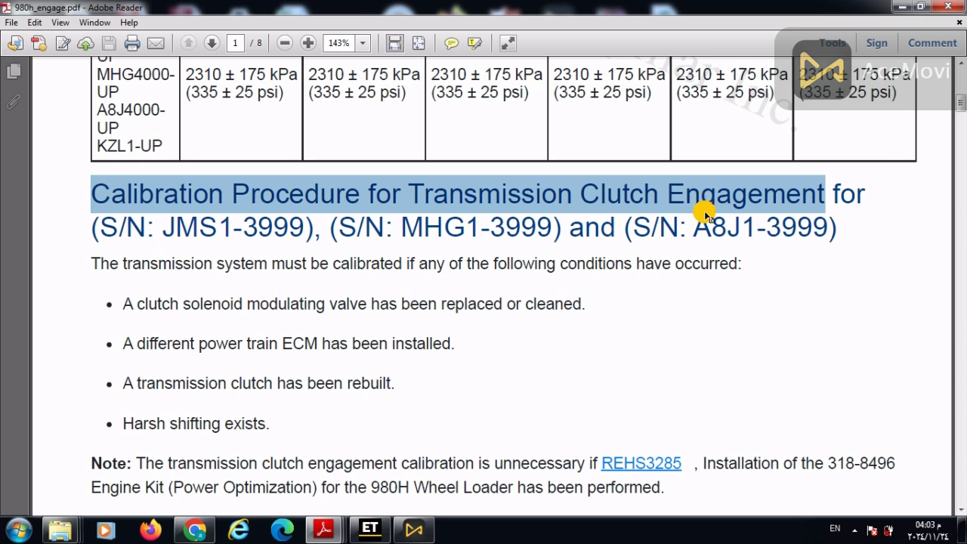
# - Read the first calibration condition about a replaced or cleaned clutch solenoid valve and mark "modulating valve"
pyautogui.scroll(-1, 429, 287)
pyautogui.moveTo(139, 272); pyautogui.dragTo(347, 274)
pyautogui.click(335, 274)
pyautogui.click(448, 279)
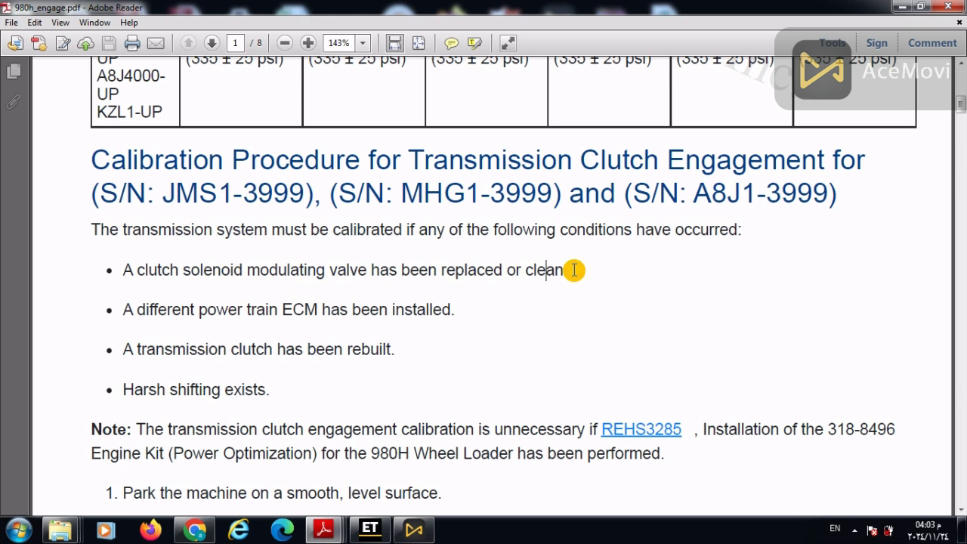
pyautogui.moveTo(247, 269); pyautogui.dragTo(368, 272)
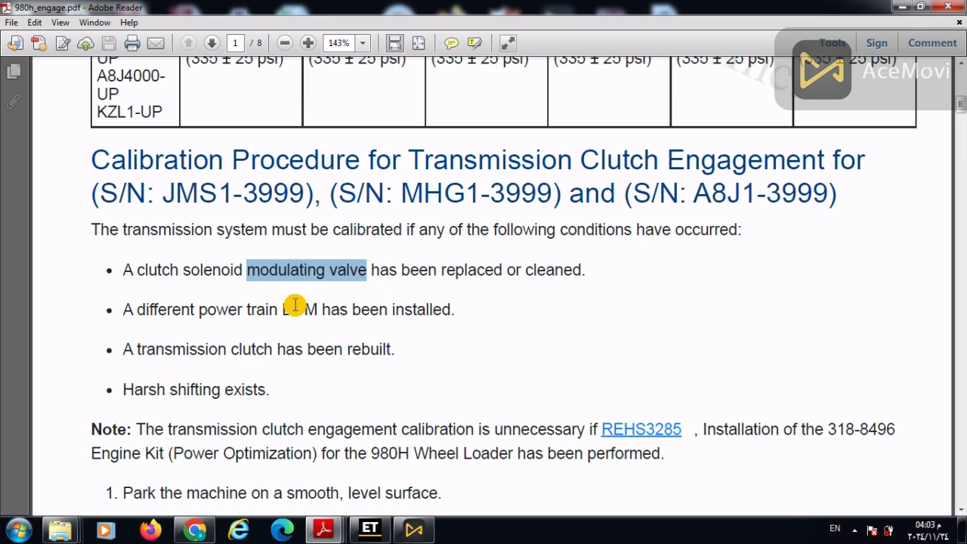
# - Read the second calibration condition and mark its wording about a different power train ECM
pyautogui.click(219, 317)
pyautogui.moveTo(199, 310); pyautogui.dragTo(371, 308)
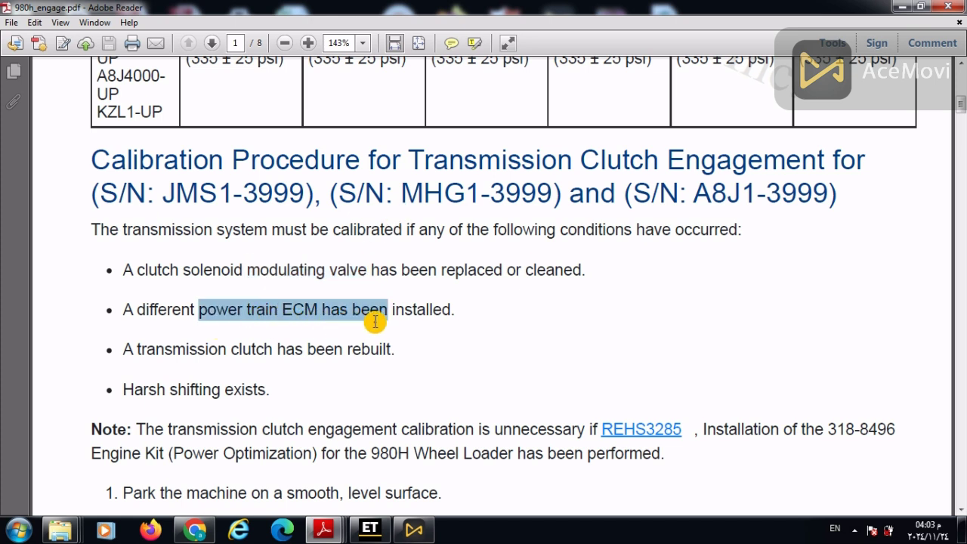
pyautogui.click(433, 322)
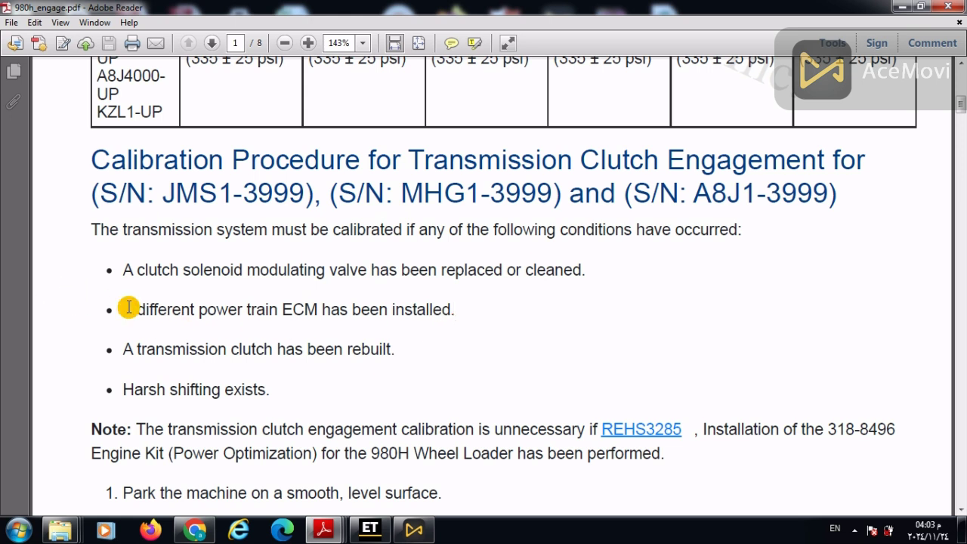
pyautogui.moveTo(133, 309); pyautogui.dragTo(391, 317)
pyautogui.click(391, 319)
pyautogui.scroll(-1, 256, 368)
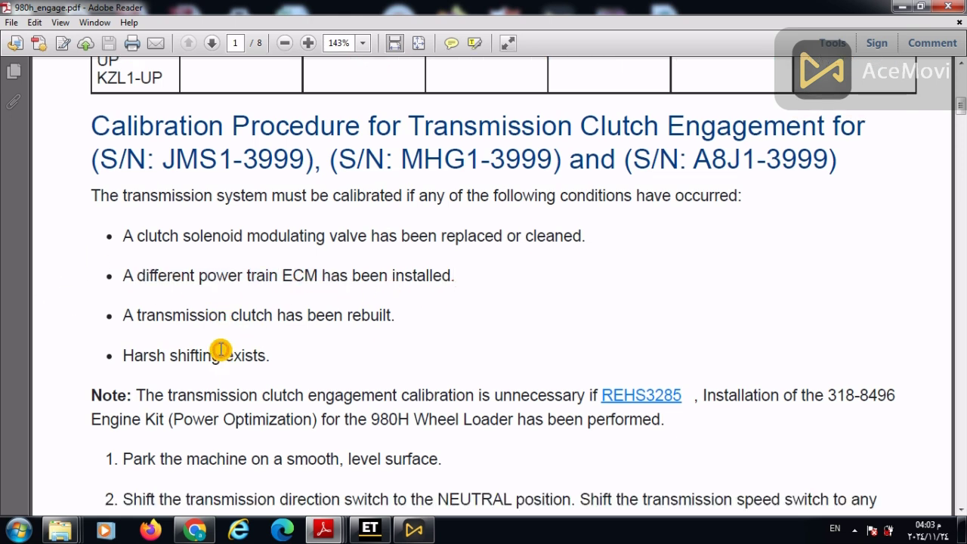
# - Read the last two calibration conditions, marking the text on the rebuilt transmission clutch and on harsh shifting
pyautogui.moveTo(195, 314); pyautogui.dragTo(347, 315)
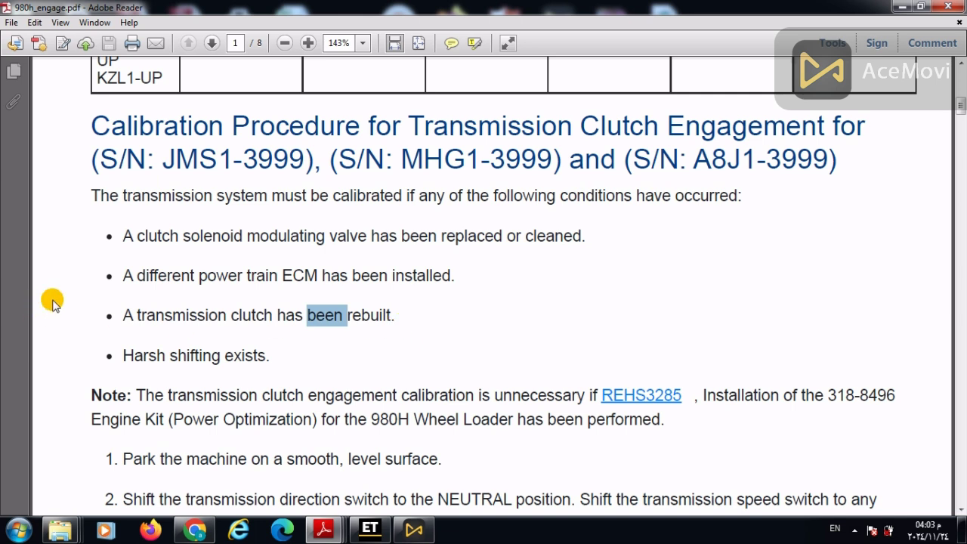
pyautogui.moveTo(133, 315); pyautogui.dragTo(352, 320)
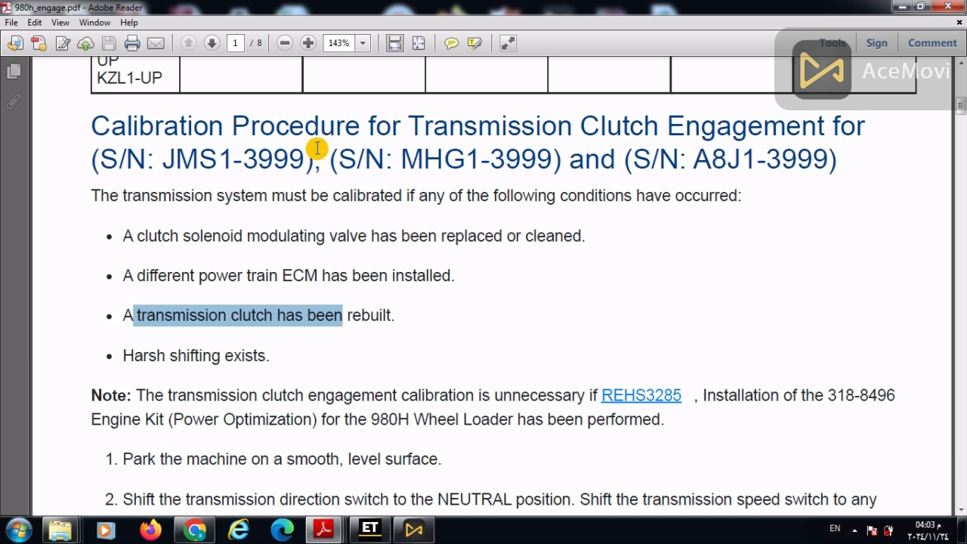
pyautogui.moveTo(320, 126); pyautogui.dragTo(360, 127)
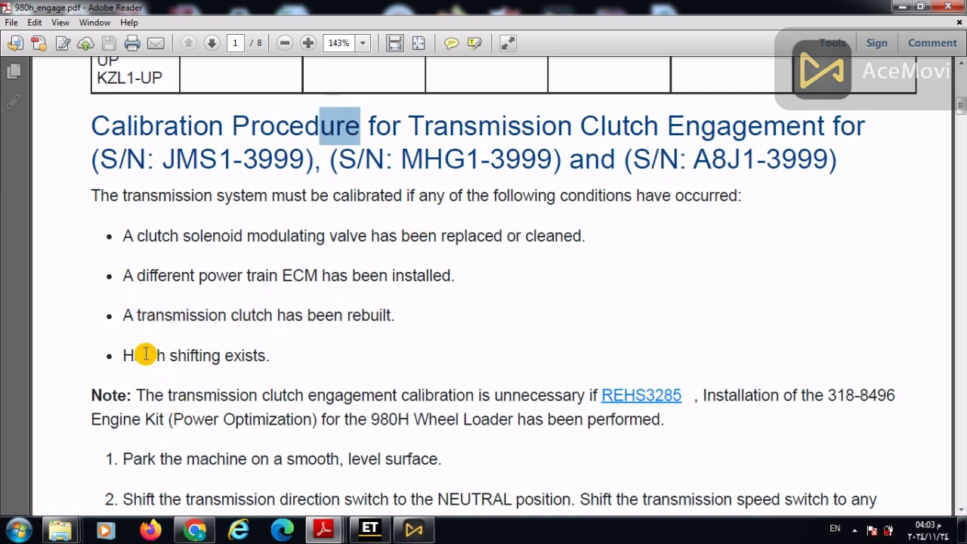
pyautogui.moveTo(144, 354); pyautogui.dragTo(240, 361)
pyautogui.click(240, 360)
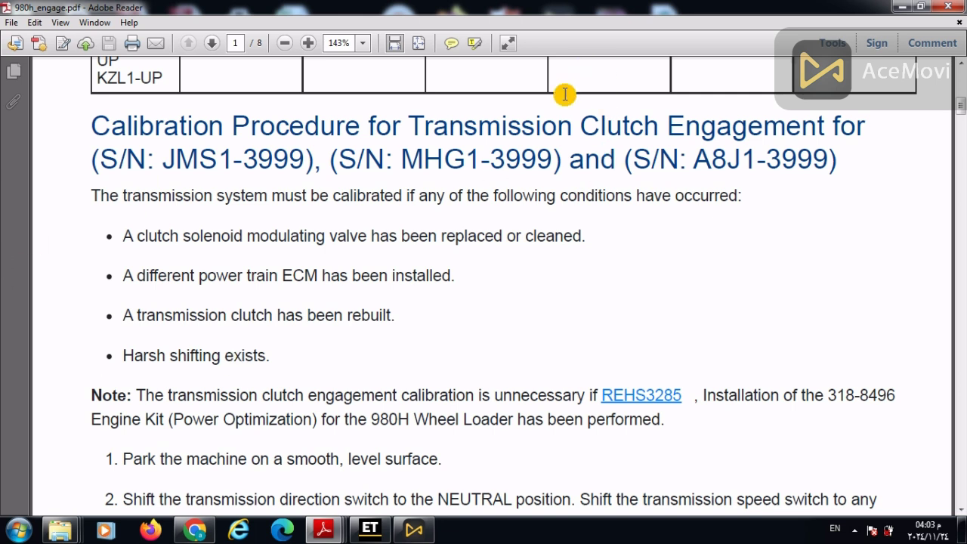
pyautogui.click(133, 137)
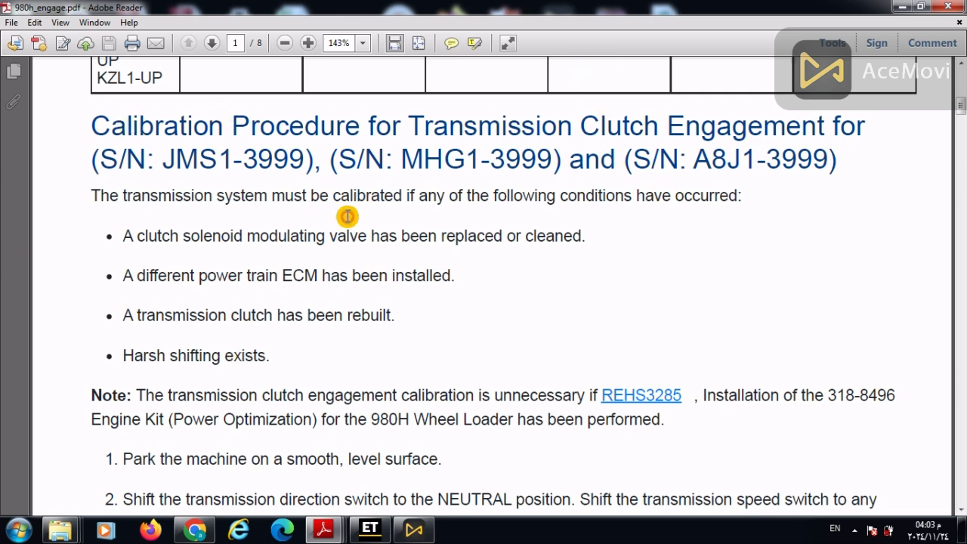
# - Read procedure steps 1 and 2, marking the text on parking the machine and on the transmission direction switch's NEUTRAL position
pyautogui.scroll(-2, 348, 217)
pyautogui.scroll(-1, 349, 219)
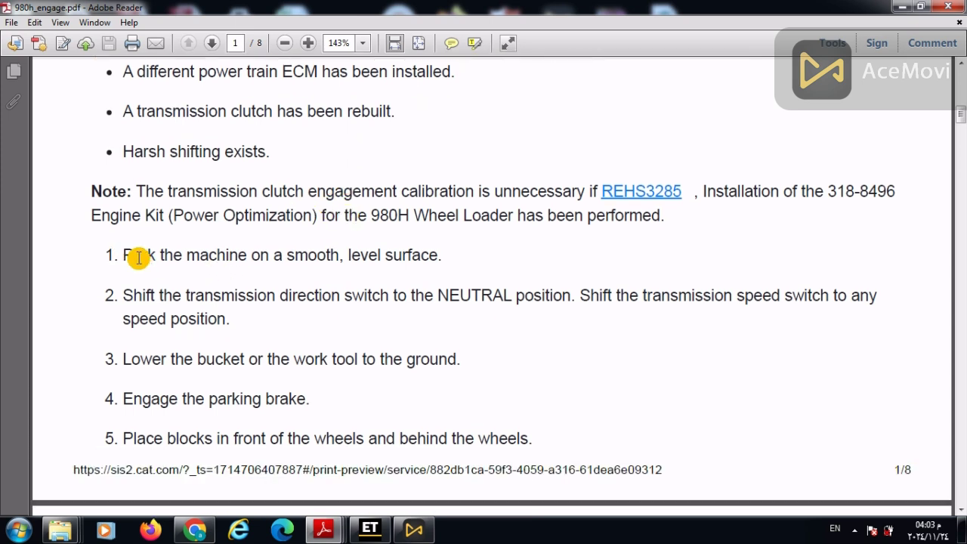
pyautogui.moveTo(125, 257); pyautogui.dragTo(333, 260)
pyautogui.click(401, 258)
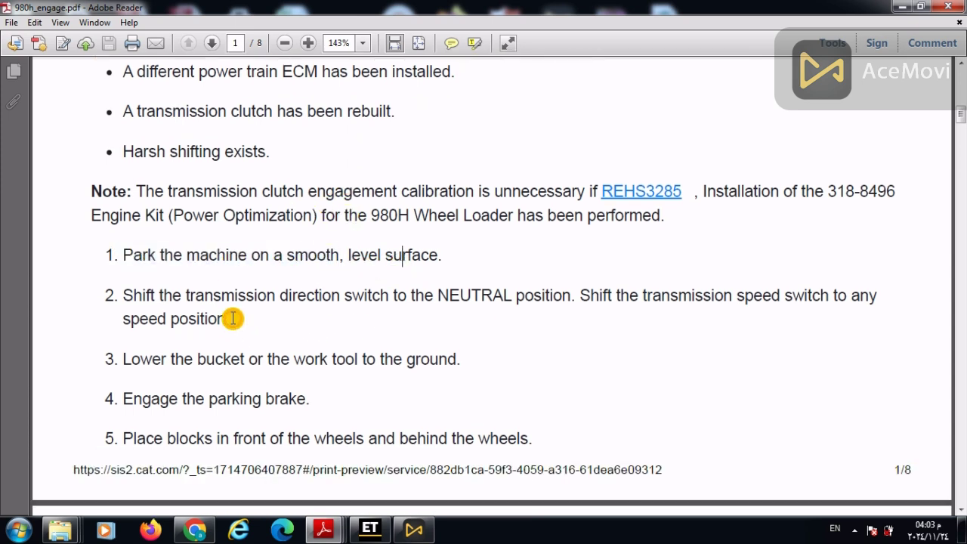
pyautogui.scroll(-1, 226, 310)
pyautogui.moveTo(185, 262); pyautogui.dragTo(510, 270)
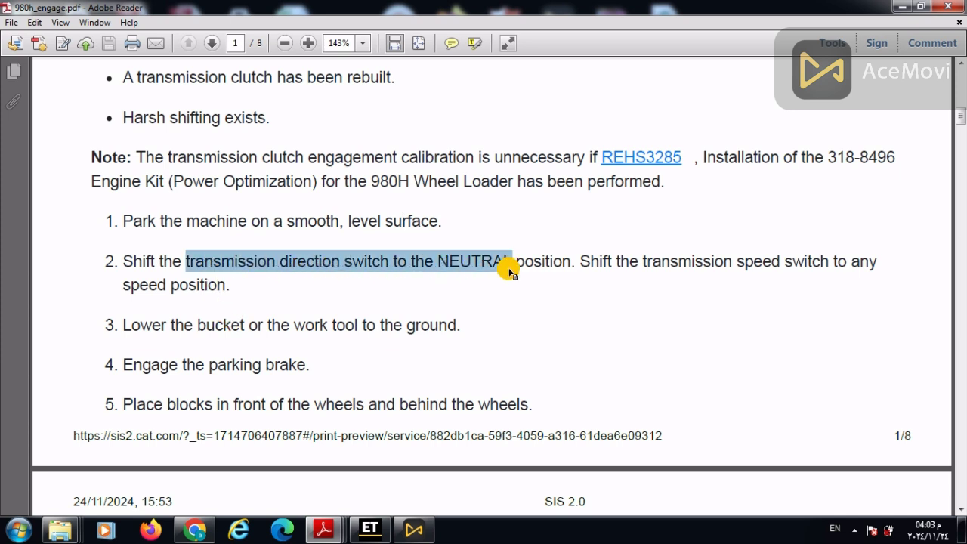
pyautogui.click(510, 269)
pyautogui.scroll(-1, 370, 284)
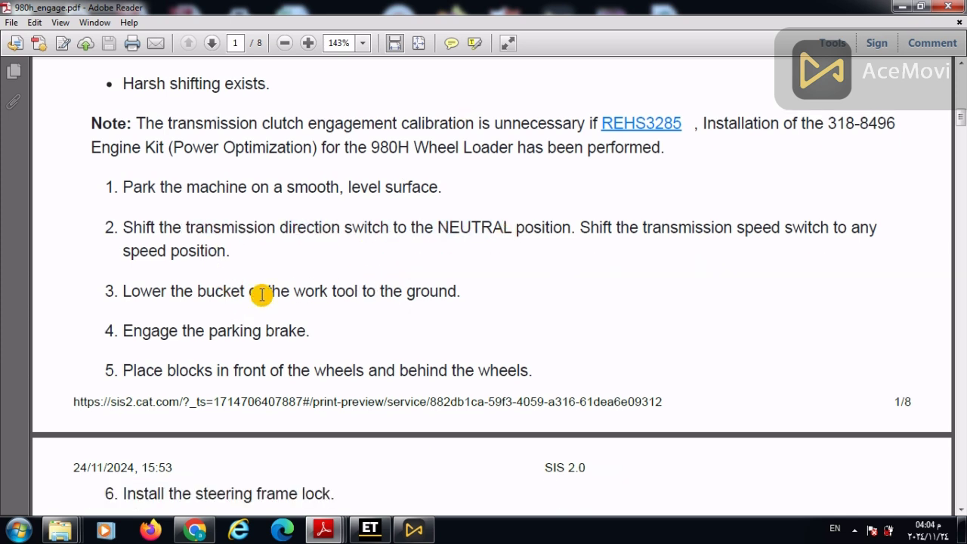
# - Read procedure steps 3 to 5, marking the text on the bucket or work tool and on the wheel blocks
pyautogui.moveTo(198, 293); pyautogui.dragTo(367, 292)
pyautogui.click(390, 292)
pyautogui.scroll(-1, 185, 336)
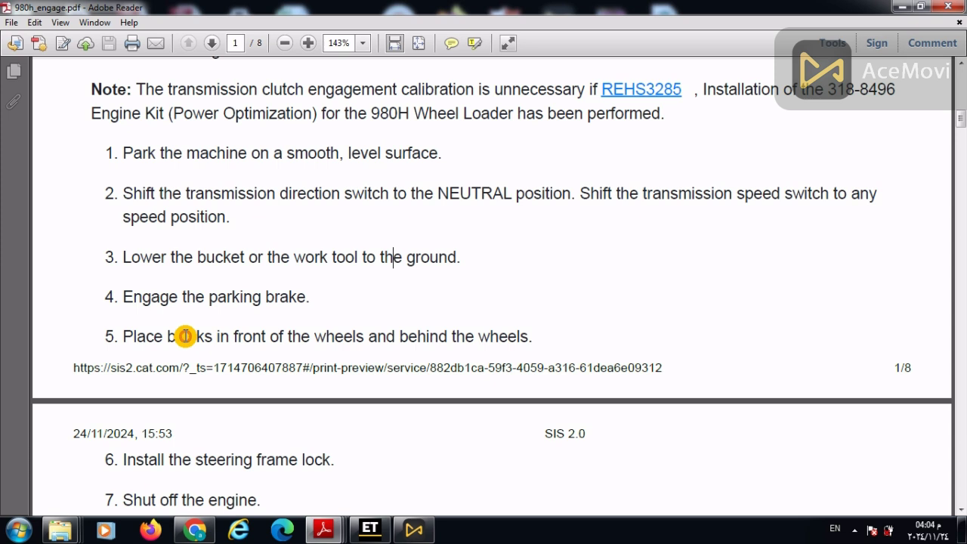
pyautogui.scroll(-3, 189, 317)
pyautogui.moveTo(188, 235); pyautogui.dragTo(309, 233)
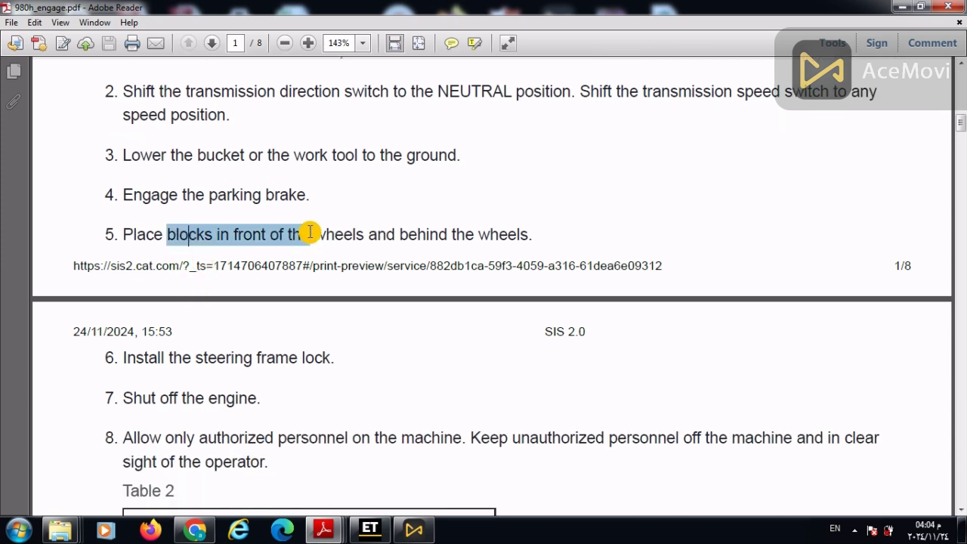
pyautogui.click(448, 234)
pyautogui.scroll(-2, 401, 269)
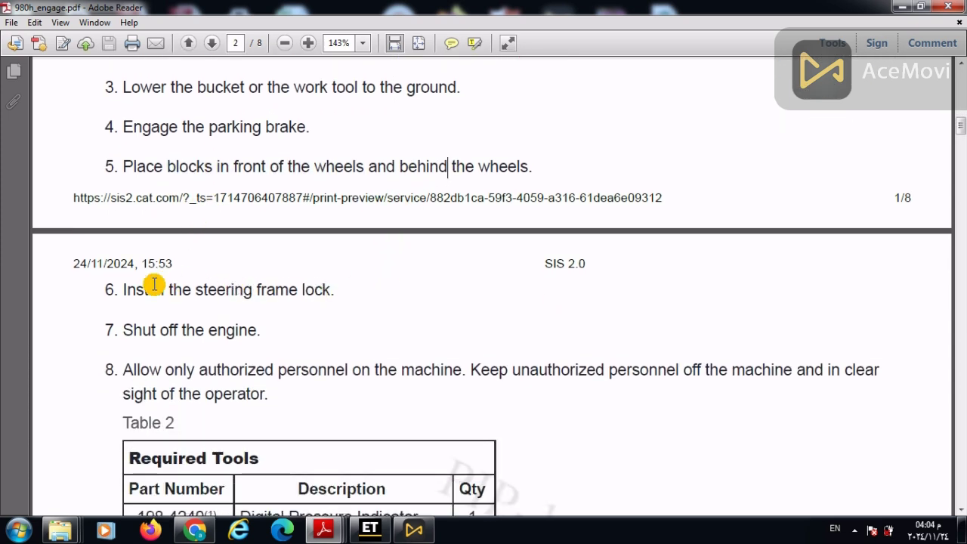
# - Mark "the steering frame lock" in step 6 and read steps 7 and 8 down to the Required Tools table
pyautogui.moveTo(168, 290); pyautogui.dragTo(330, 290)
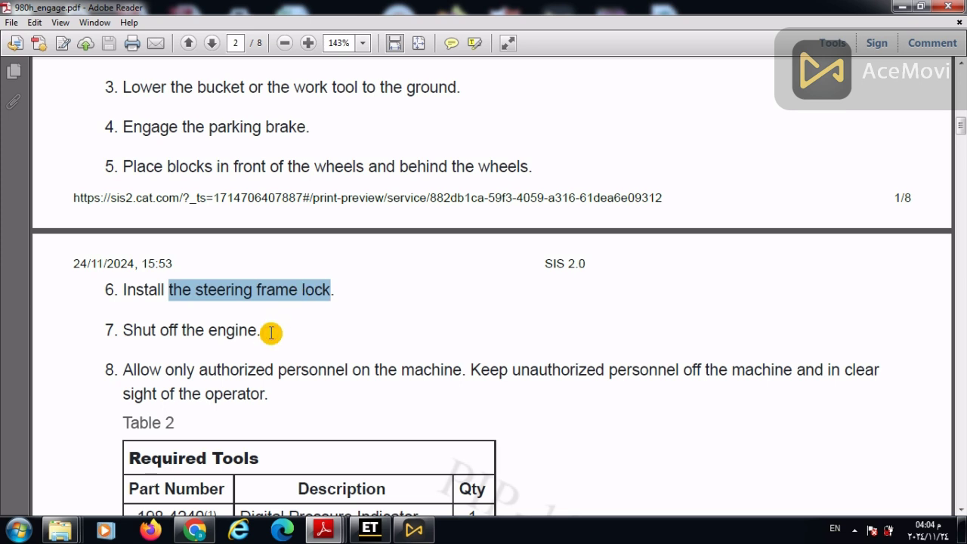
pyautogui.scroll(-2, 270, 331)
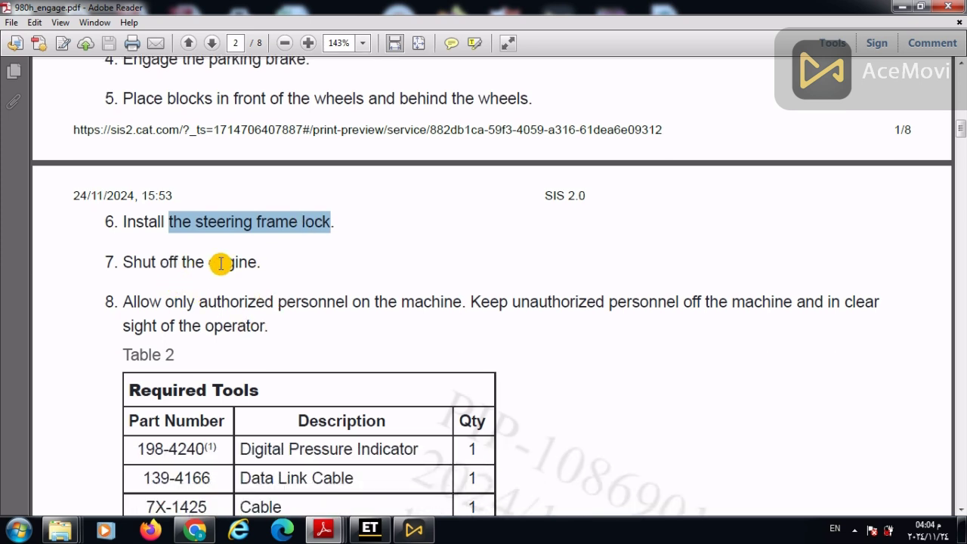
pyautogui.scroll(-2, 219, 263)
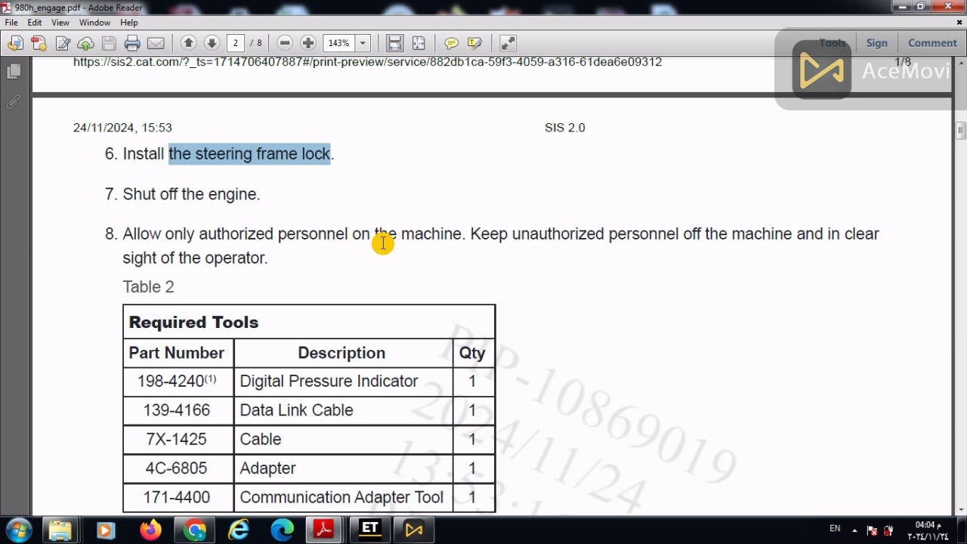
pyautogui.scroll(-2, 381, 245)
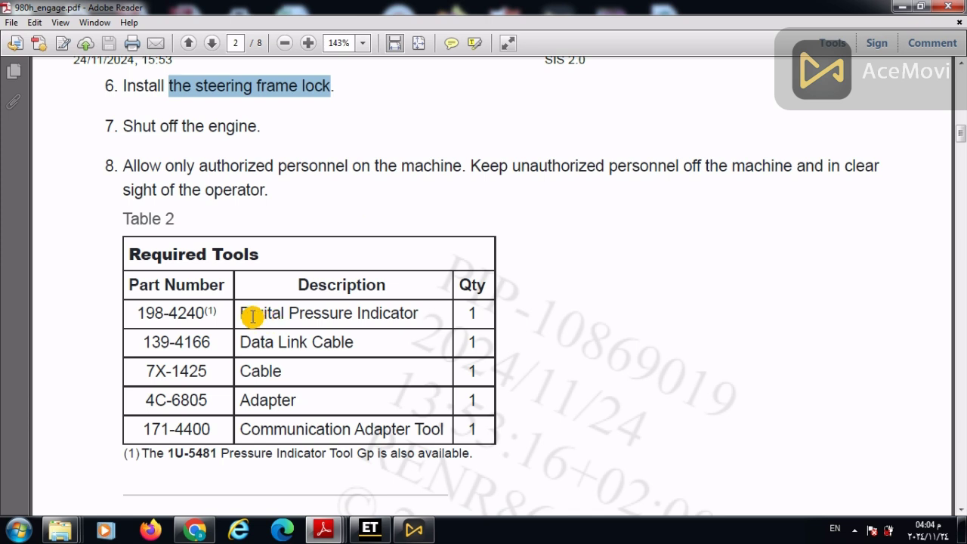
# - Review the Required Tools table, marking the Digital Pressure Indicator, Data Link Cable and Communication Adapter Tool entries, down to the machine photo
pyautogui.moveTo(252, 318); pyautogui.dragTo(382, 323)
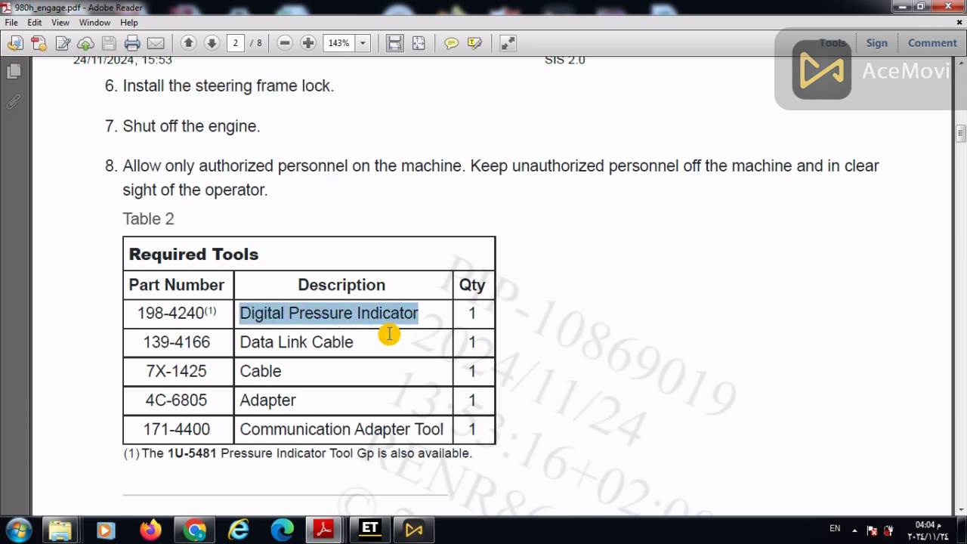
pyautogui.click(310, 341)
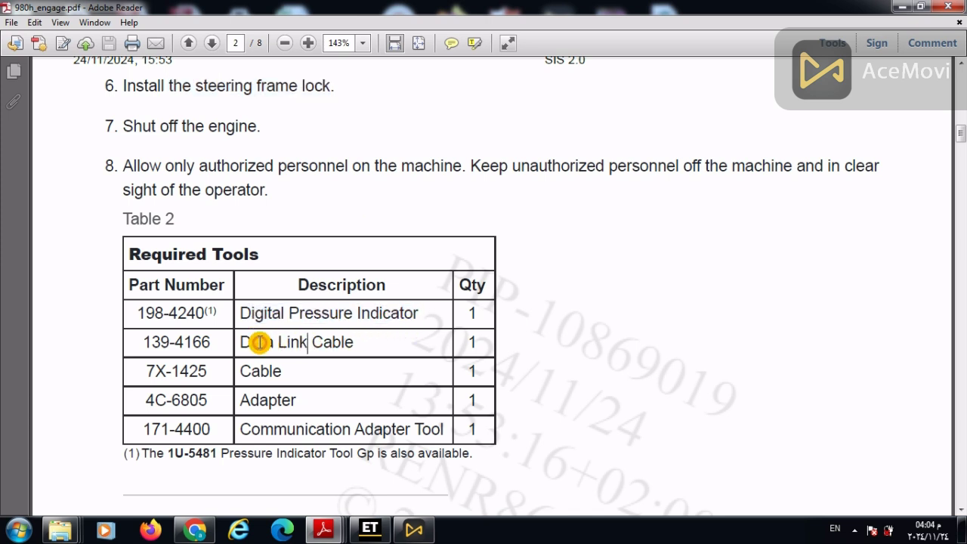
pyautogui.moveTo(240, 342); pyautogui.dragTo(363, 342)
pyautogui.scroll(-1, 250, 367)
pyautogui.moveTo(287, 410); pyautogui.dragTo(330, 402)
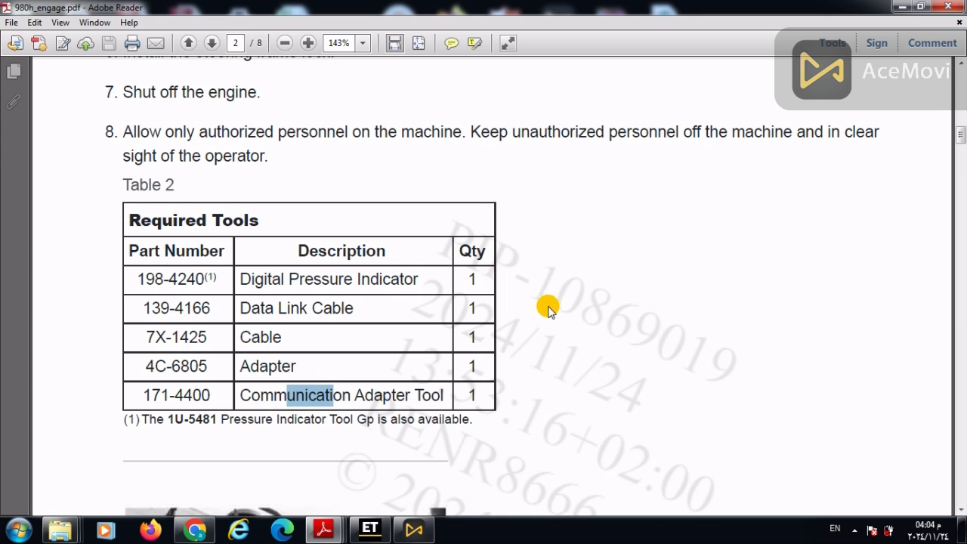
pyautogui.scroll(-8, 417, 267)
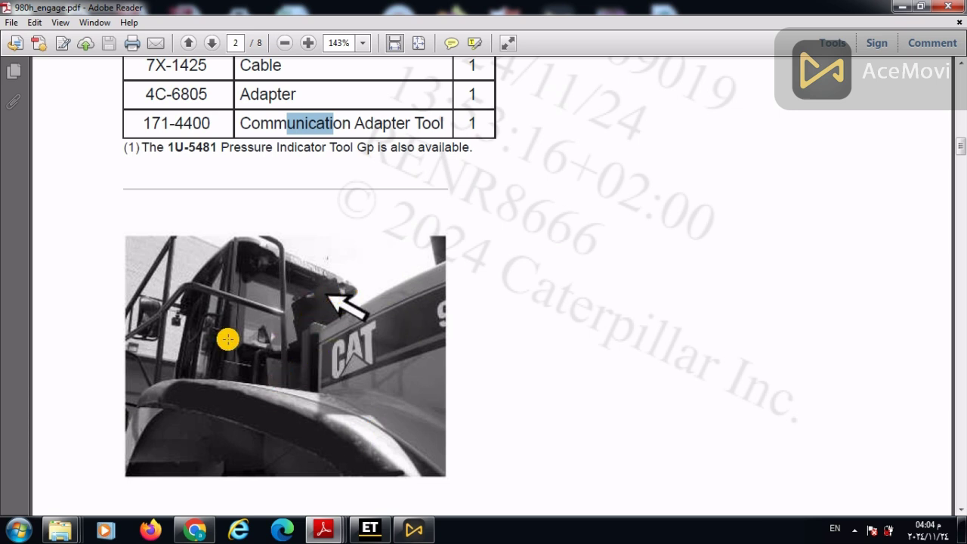
# - View the access door photo, step 1 and the pressure tap diagram on page 3, dismissing the Windows activation notification
pyautogui.scroll(-3, 360, 289)
pyautogui.scroll(-2, 305, 292)
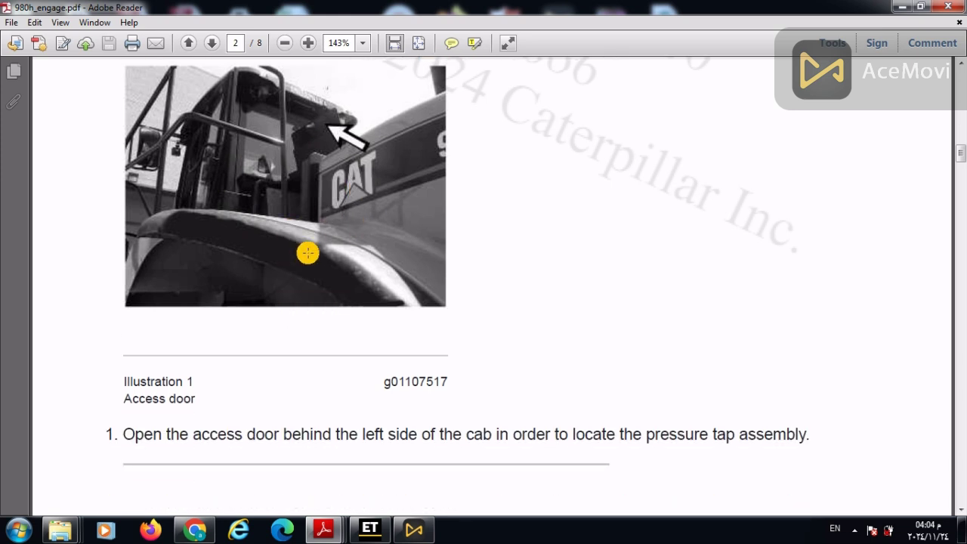
pyautogui.scroll(-12, 302, 275)
pyautogui.scroll(-11, 308, 255)
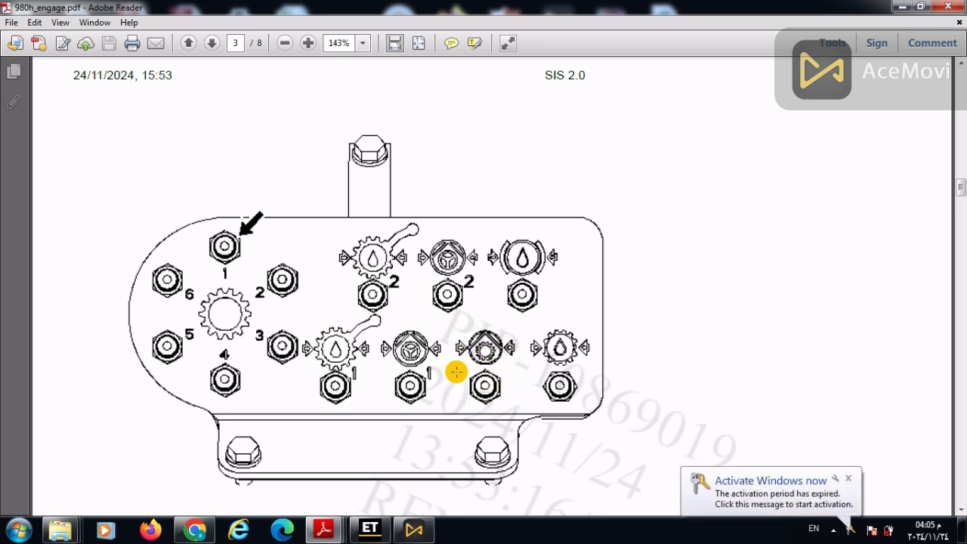
pyautogui.click(847, 476)
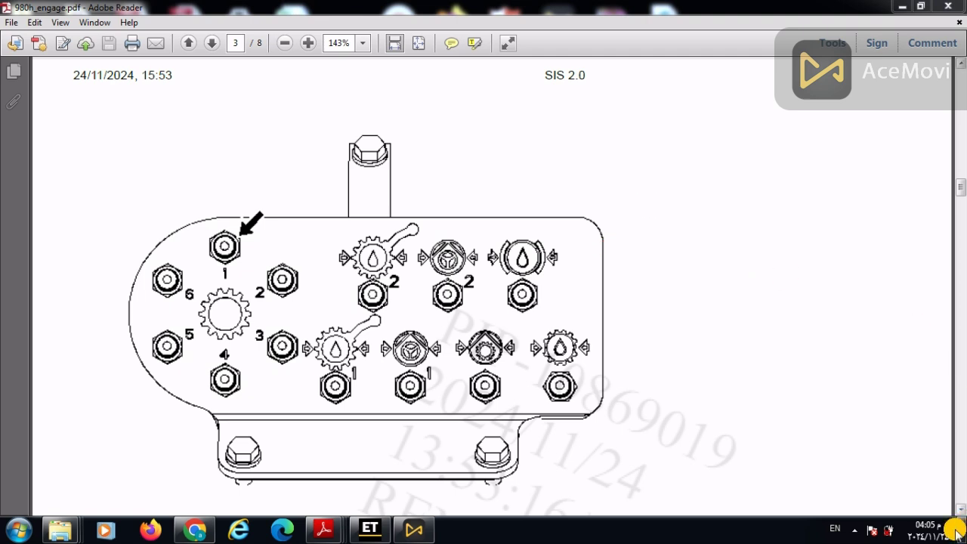
# - Read step 2 on connecting the 198-4237 Pressure Sensor, checking the Clutch 1 pressure tap in Illustration 2
pyautogui.scroll(-8, 958, 516)
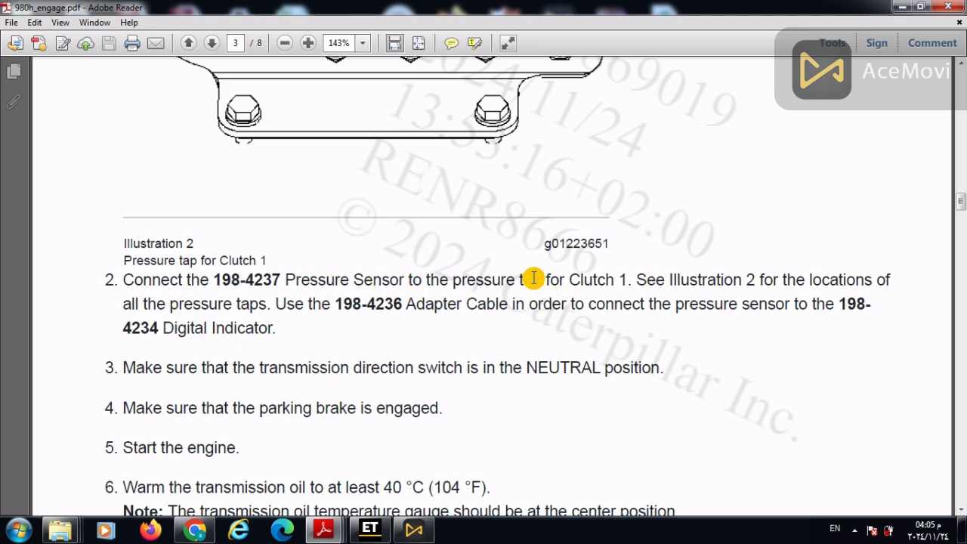
pyautogui.scroll(3, 235, 179)
pyautogui.scroll(4, 235, 179)
pyautogui.scroll(-6, 233, 175)
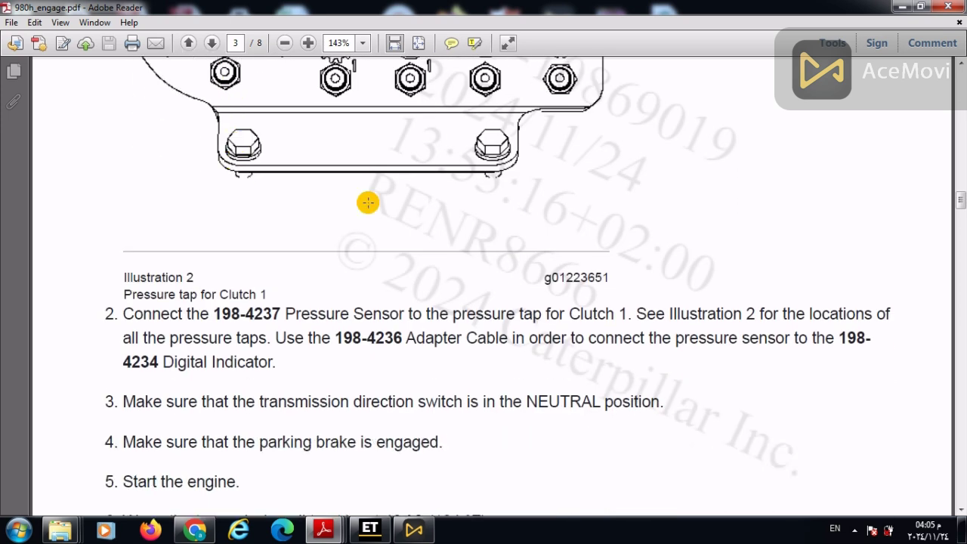
pyautogui.scroll(-2, 335, 315)
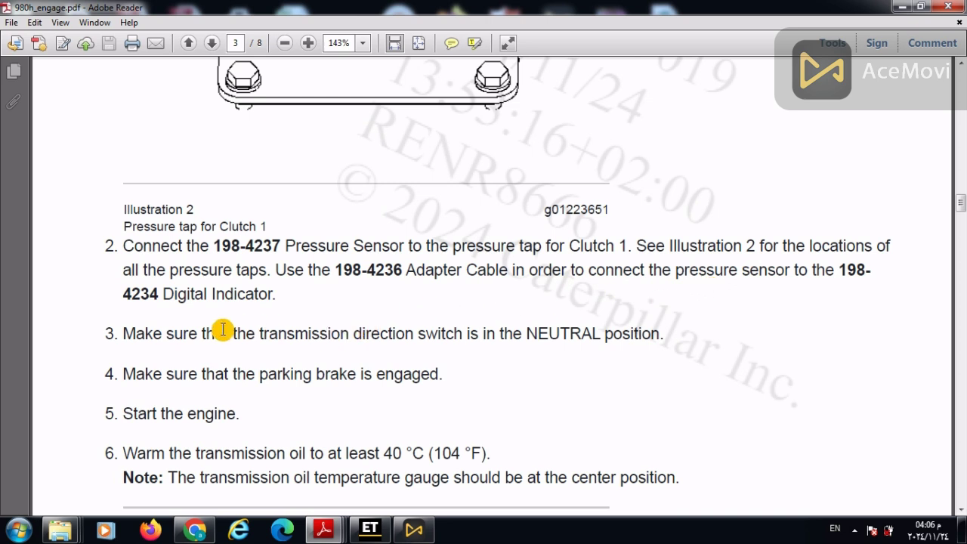
# - Mark the transmission direction switch text in step 3 and "brake is engaged" in step 4
pyautogui.moveTo(233, 335); pyautogui.dragTo(584, 344)
pyautogui.click(585, 343)
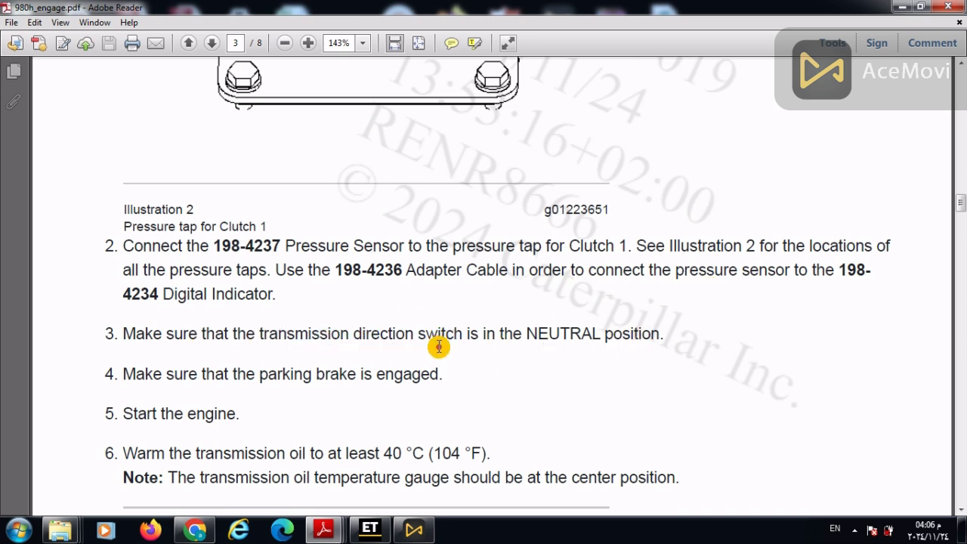
pyautogui.scroll(-1, 439, 347)
pyautogui.moveTo(312, 341); pyautogui.dragTo(439, 344)
pyautogui.scroll(-2, 367, 352)
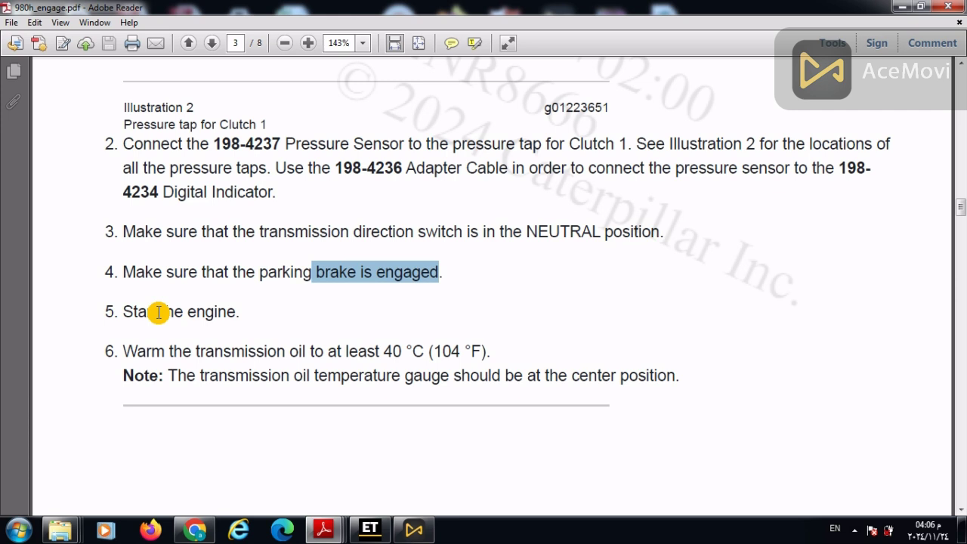
# - Read steps 5 and 6, marking the 40 °C minimum transmission oil temperature
pyautogui.scroll(-1, 192, 346)
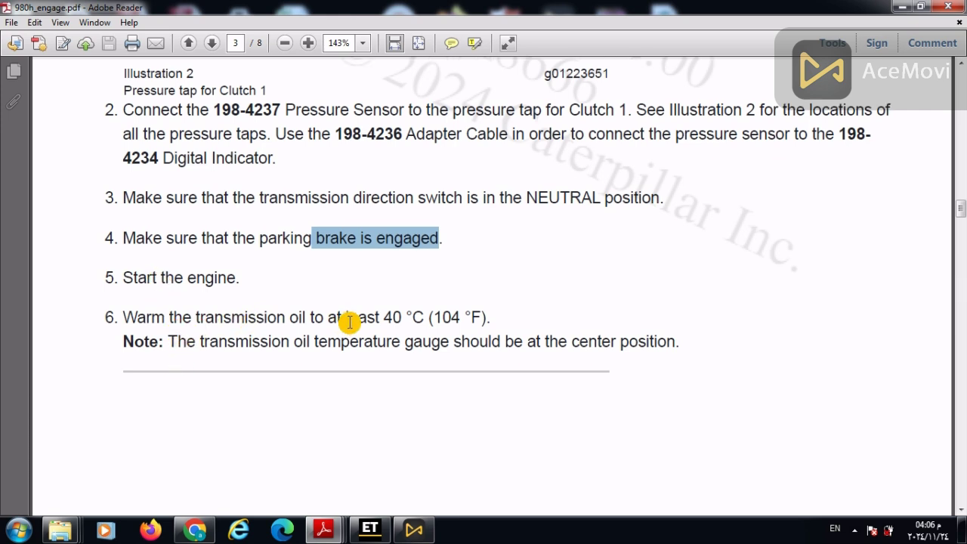
pyautogui.click(386, 319)
pyautogui.moveTo(386, 319); pyautogui.dragTo(419, 320)
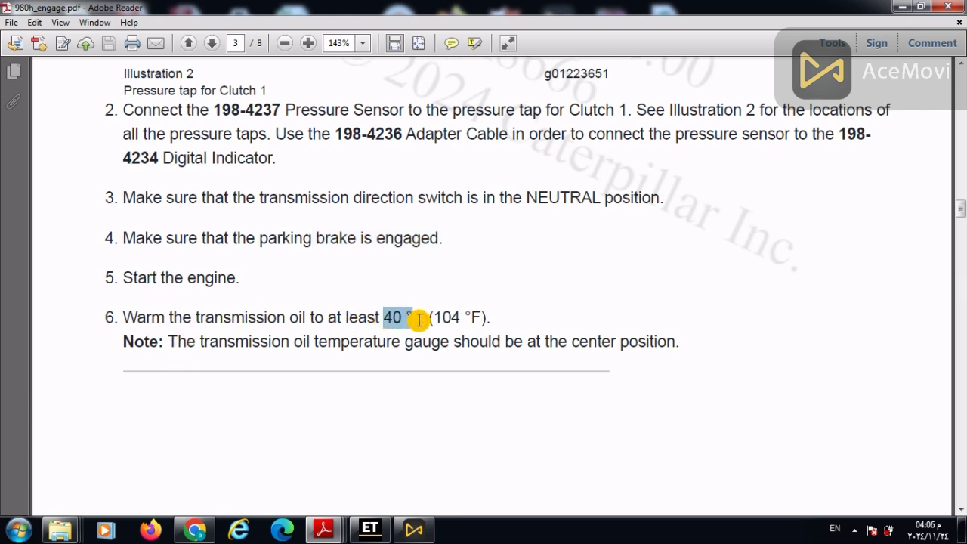
# - Examine the clutch valve callouts A to F in Illustration 3 down to their legend, dismissing the WhatsApp notification
pyautogui.scroll(-8, 419, 319)
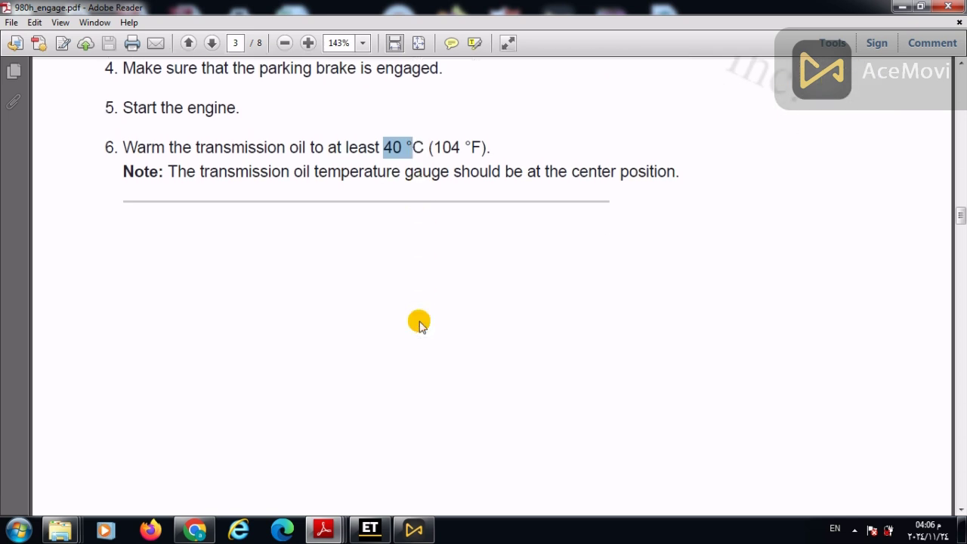
pyautogui.scroll(-12, 421, 324)
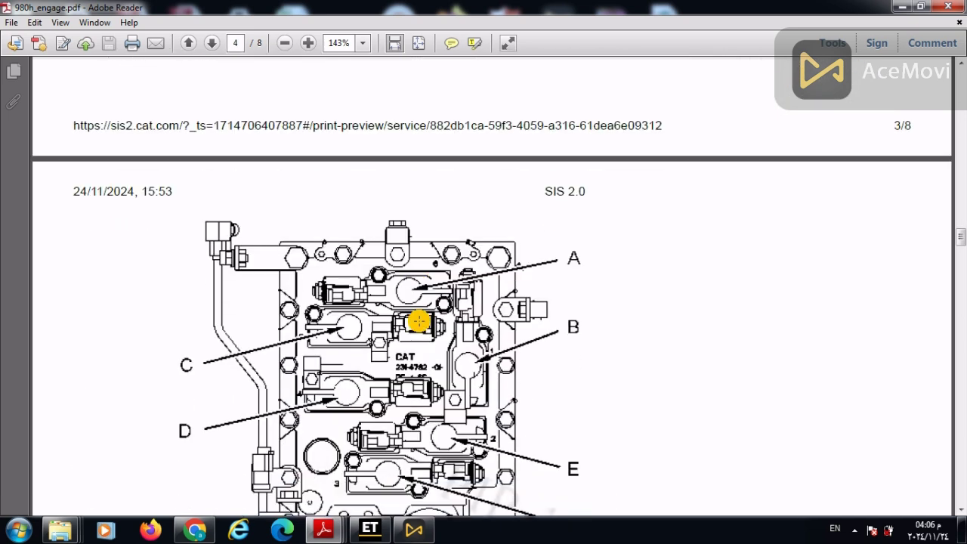
pyautogui.scroll(-1, 418, 321)
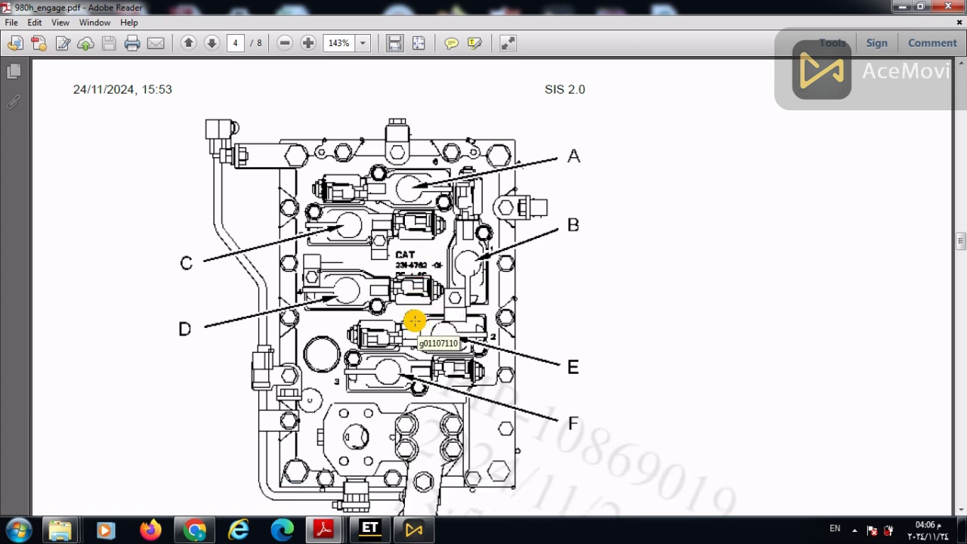
pyautogui.scroll(-2, 414, 321)
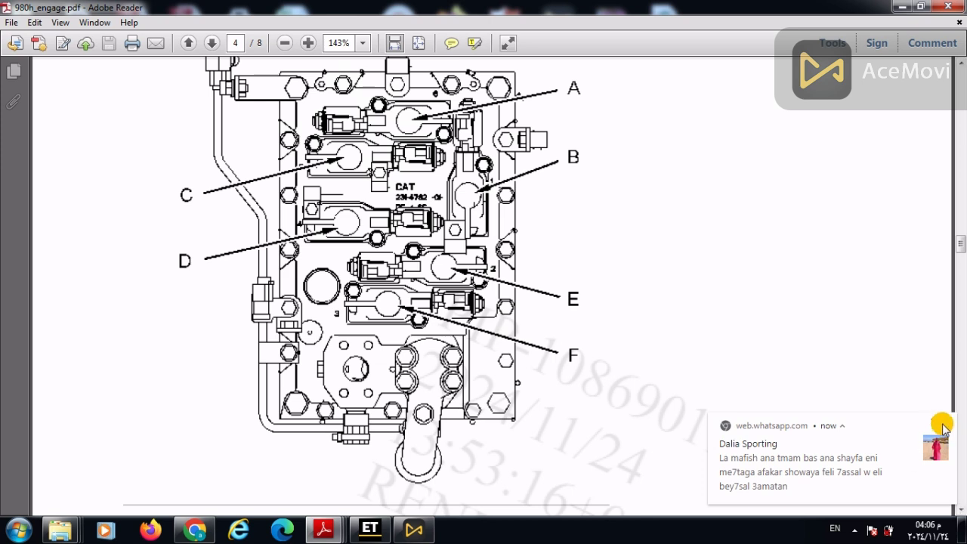
pyautogui.click(948, 421)
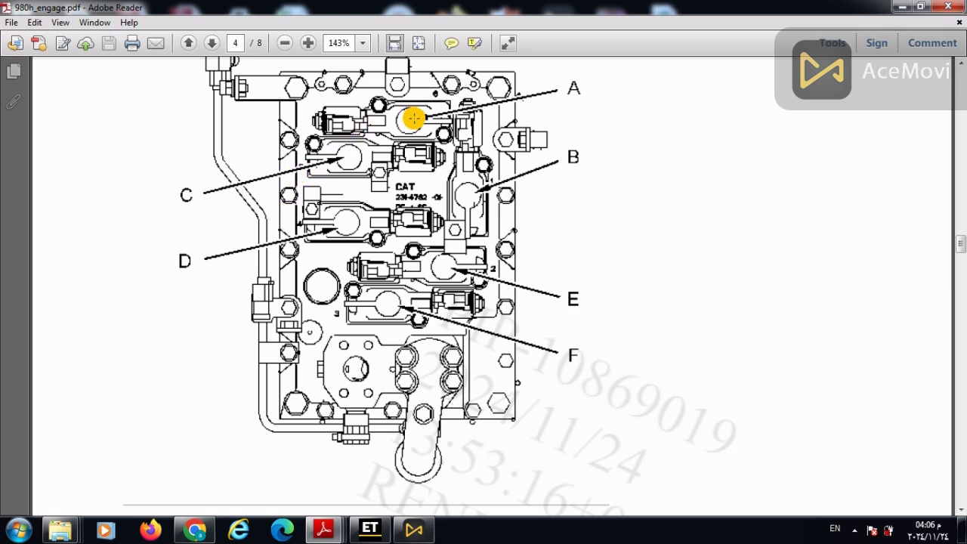
pyautogui.scroll(-3, 324, 228)
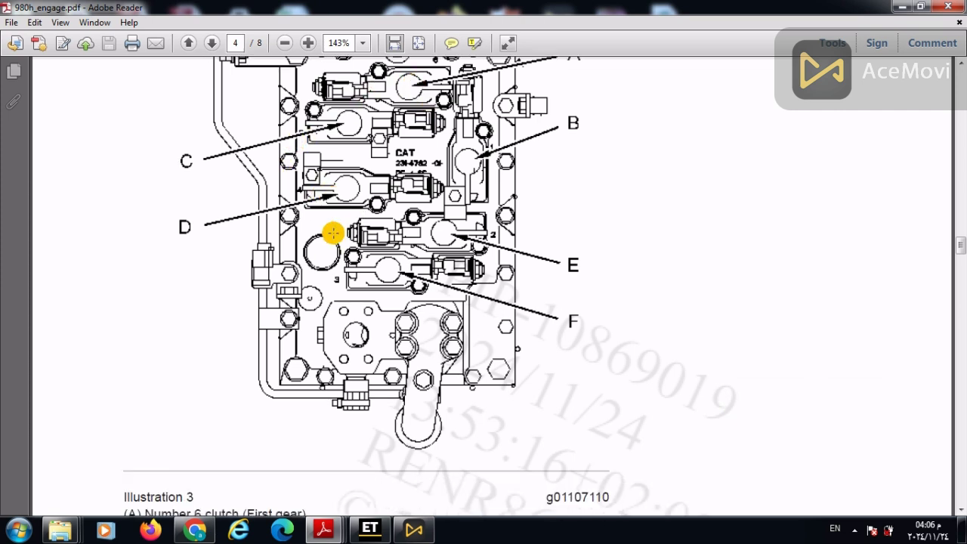
pyautogui.scroll(3, 333, 234)
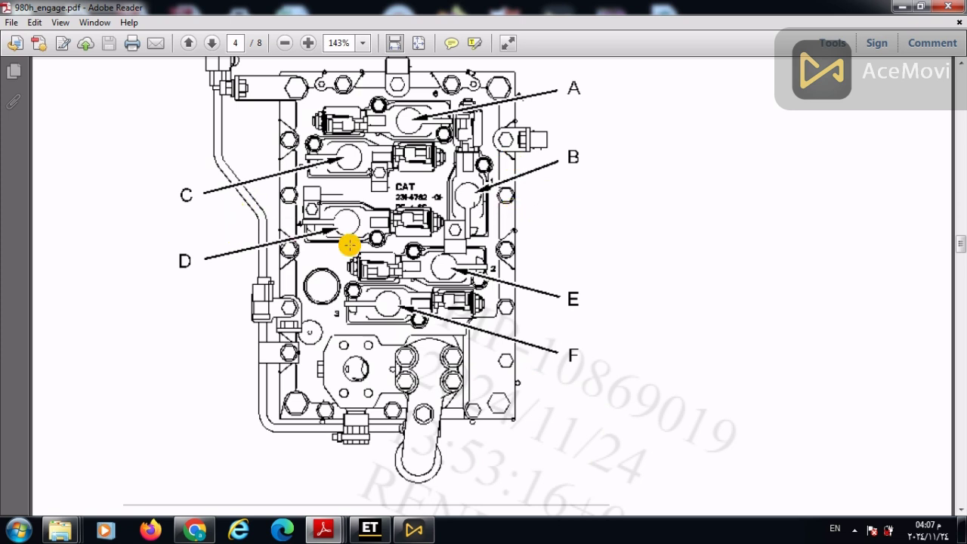
pyautogui.scroll(-4, 375, 278)
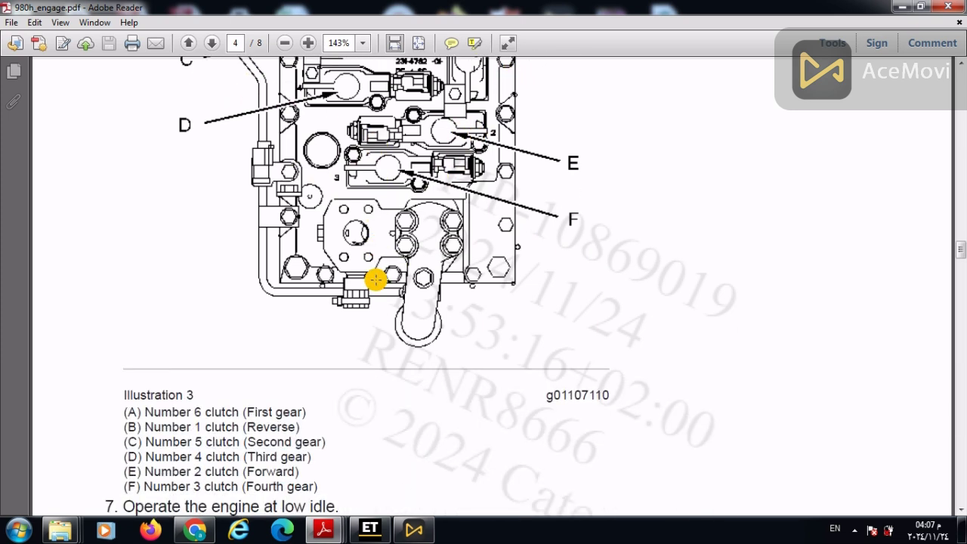
# - Mark "Number 6 clutch" in the Illustration 3 legend and compare it with callout A in the diagram
pyautogui.doubleClick(194, 410)
pyautogui.moveTo(197, 412); pyautogui.dragTo(224, 417)
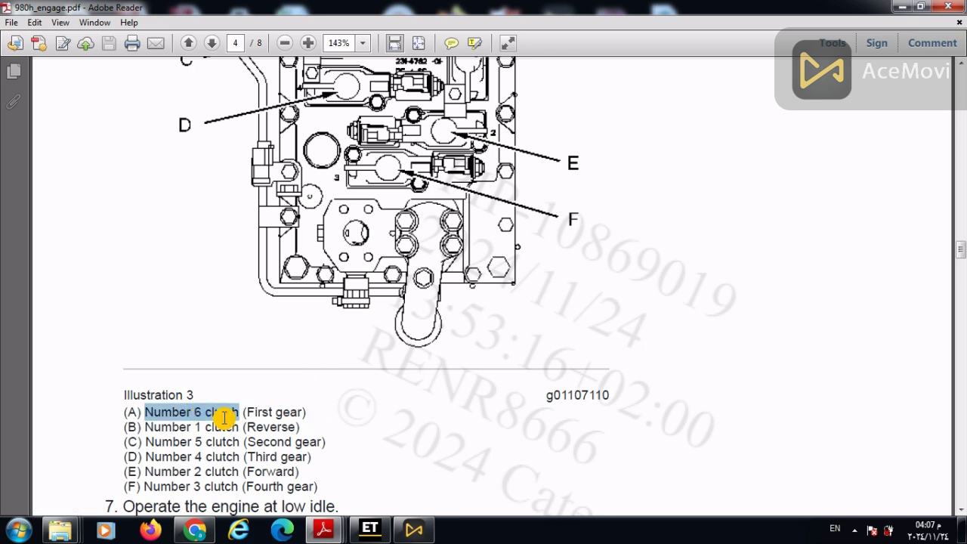
pyautogui.scroll(7, 398, 383)
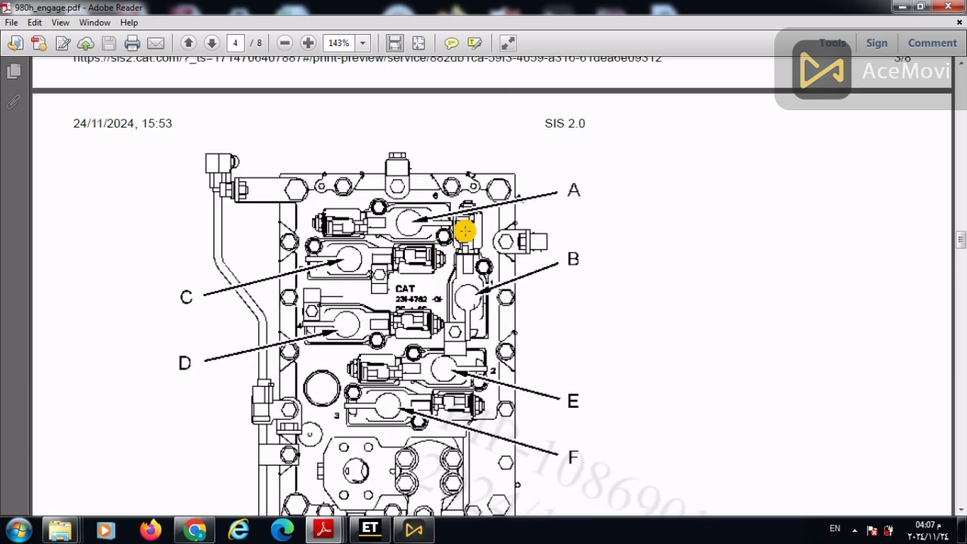
pyautogui.scroll(-3, 513, 209)
pyautogui.scroll(-5, 384, 330)
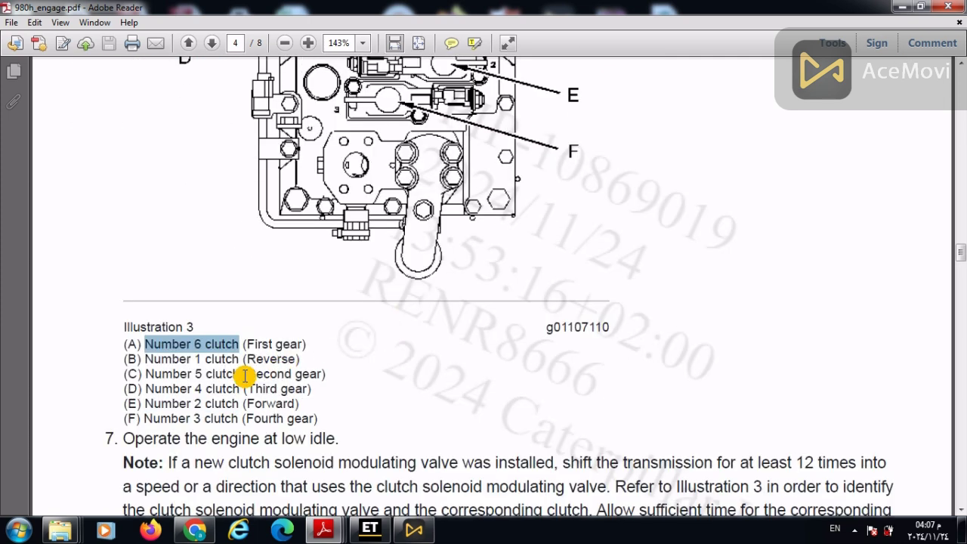
# - Mark the Reverse clutch entry in the legend, compare it with callout B, and continue to step 7
pyautogui.moveTo(201, 368); pyautogui.dragTo(319, 355)
pyautogui.scroll(2, 320, 326)
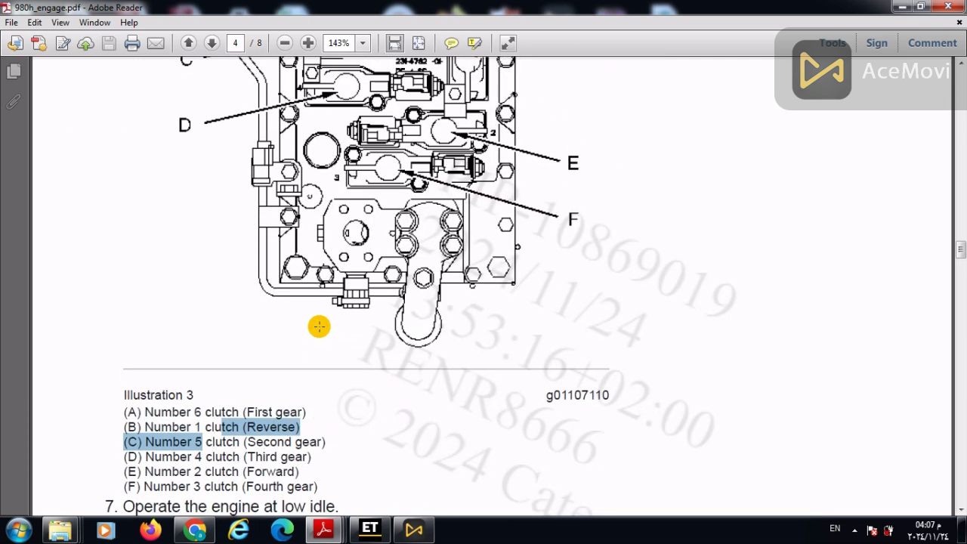
pyautogui.scroll(-1, 319, 325)
pyautogui.scroll(8, 320, 329)
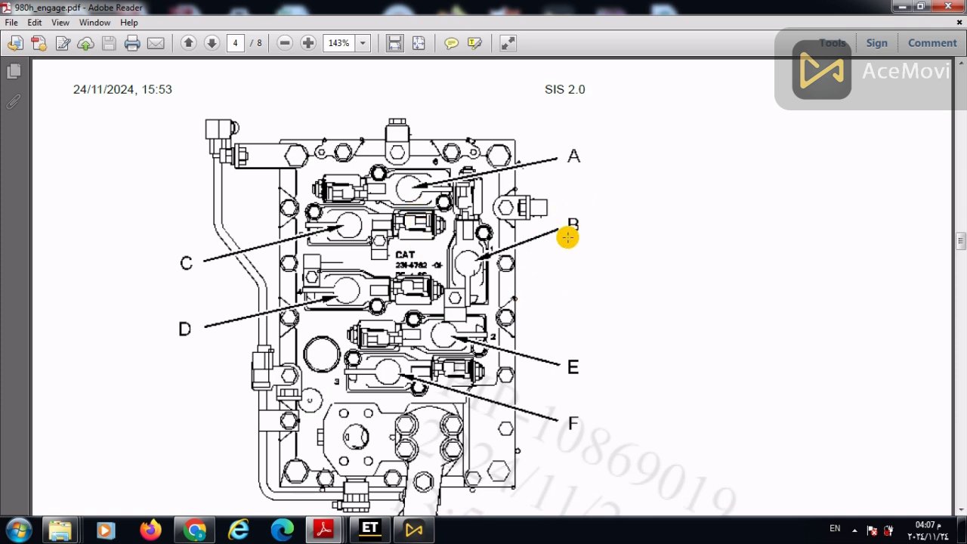
pyautogui.scroll(-13, 166, 278)
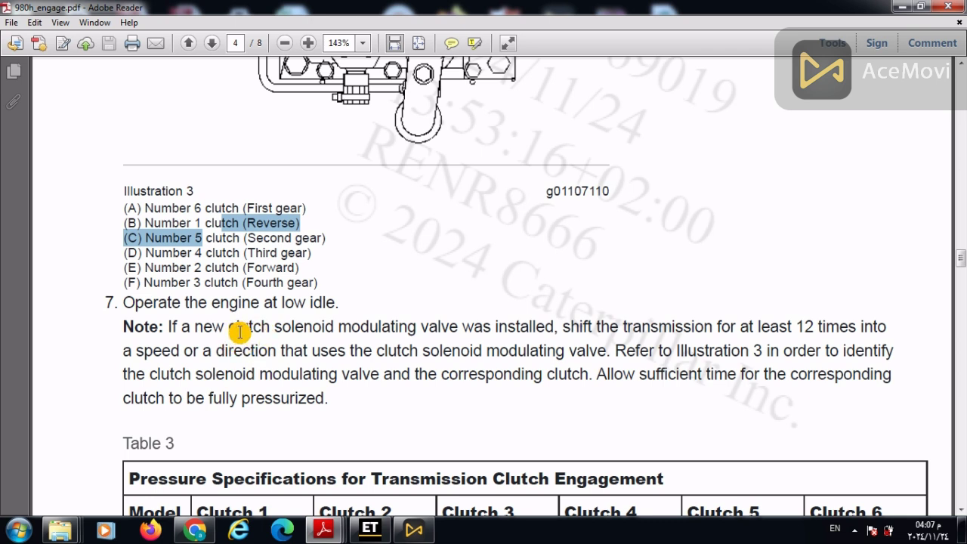
# - Read the note under step 7, marking the text on the new clutch solenoid modulating valve and the 12 transmission shifts
pyautogui.moveTo(230, 327); pyautogui.dragTo(332, 327)
pyautogui.click(398, 339)
pyautogui.click(459, 326)
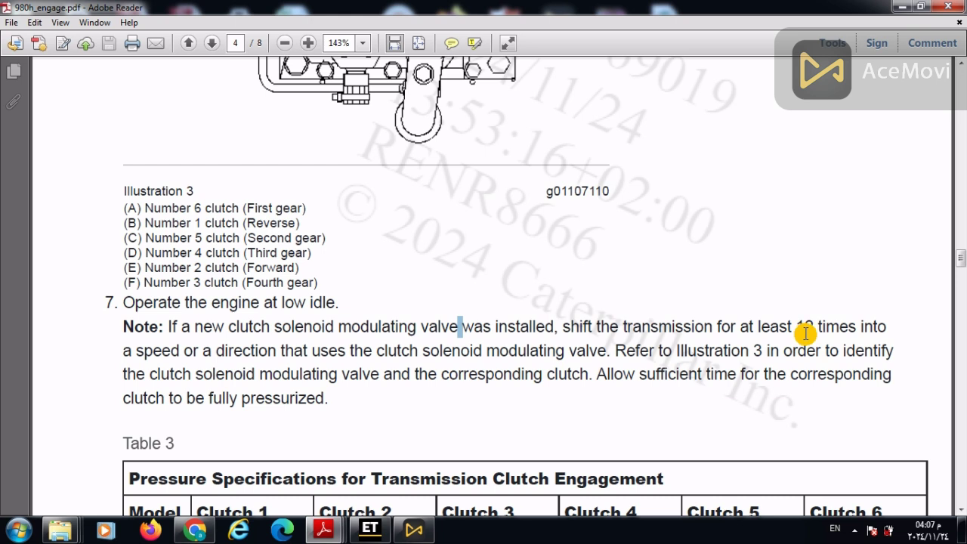
pyautogui.moveTo(815, 326); pyautogui.dragTo(133, 349)
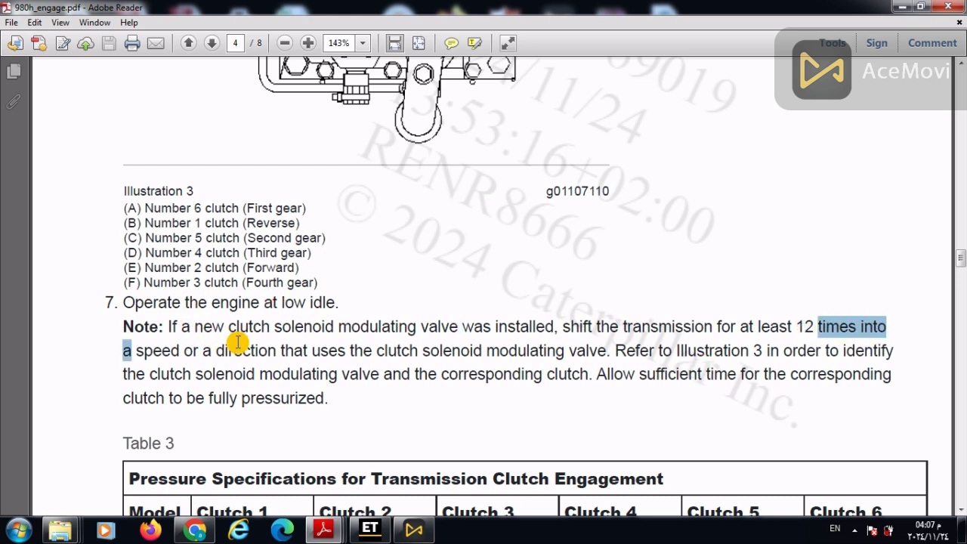
pyautogui.moveTo(327, 352); pyautogui.dragTo(371, 354)
pyautogui.click(441, 353)
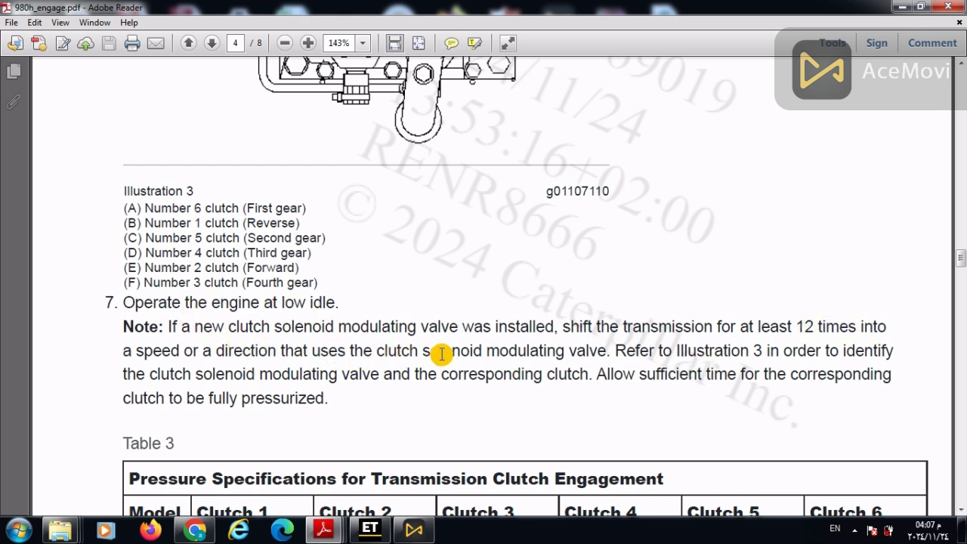
pyautogui.click(492, 349)
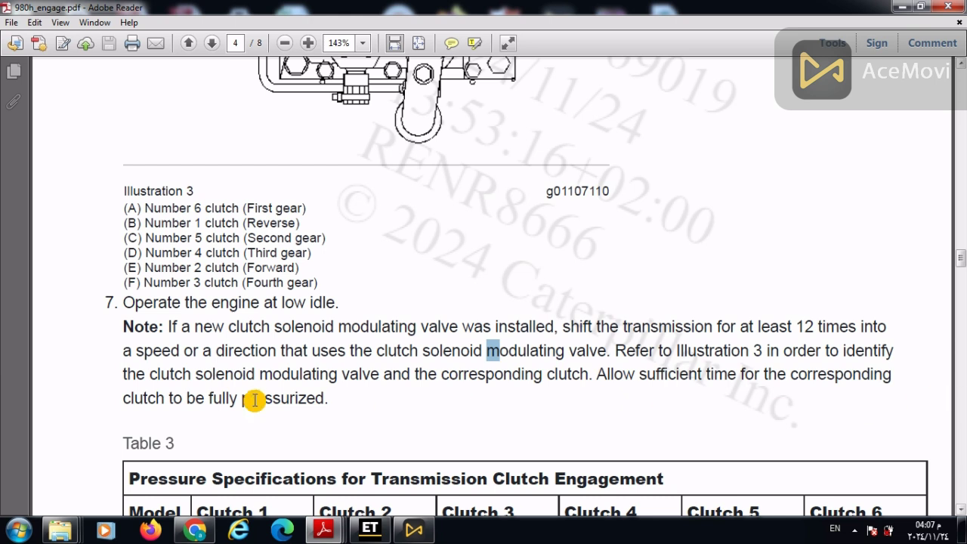
pyautogui.click(388, 393)
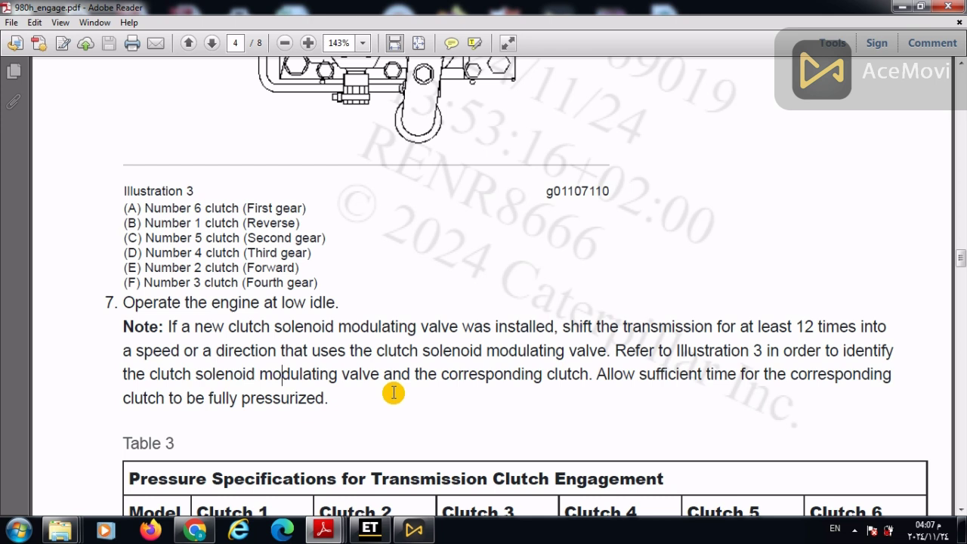
# - Bring Table 3 into view and mark the Clutch 1 and Clutch 2 headings with their psi pressure specifications
pyautogui.scroll(-2, 370, 373)
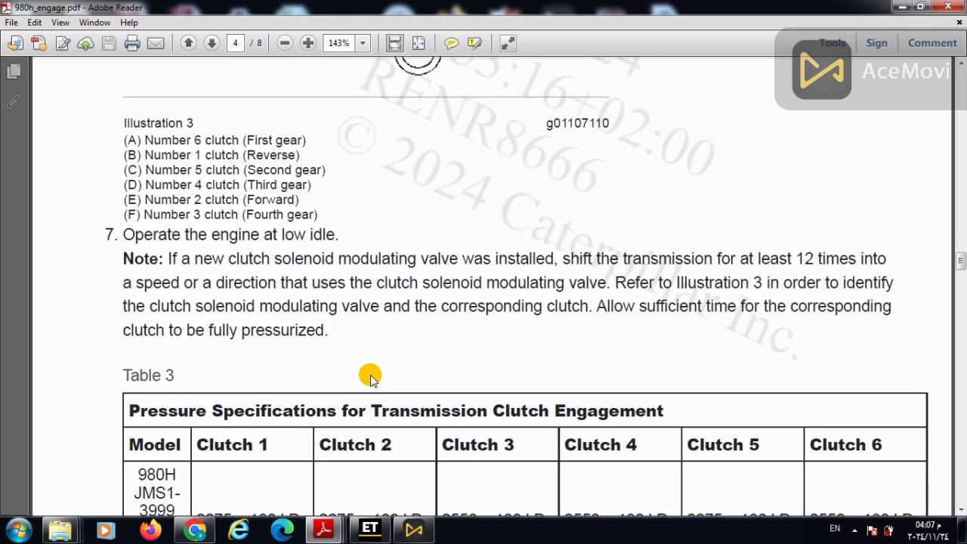
pyautogui.scroll(-1, 370, 373)
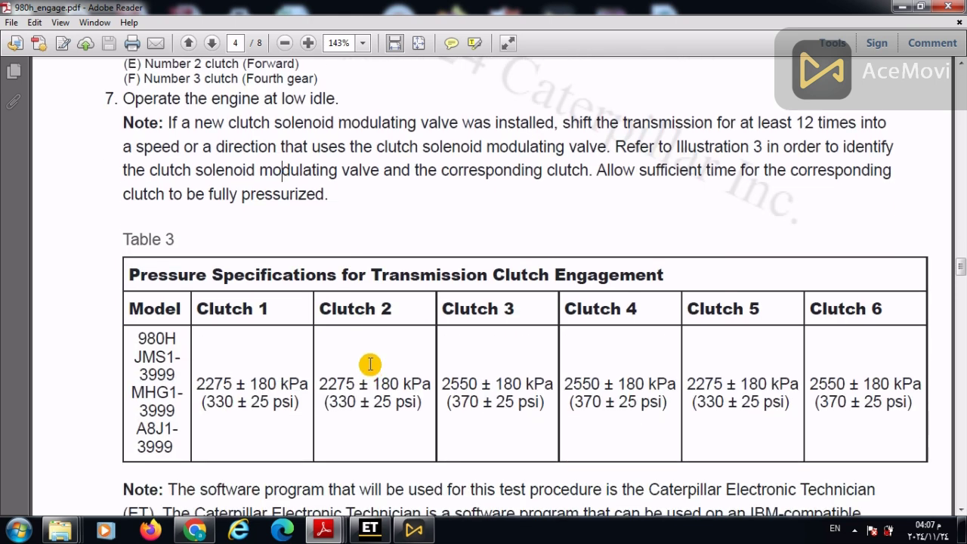
pyautogui.scroll(-1, 237, 320)
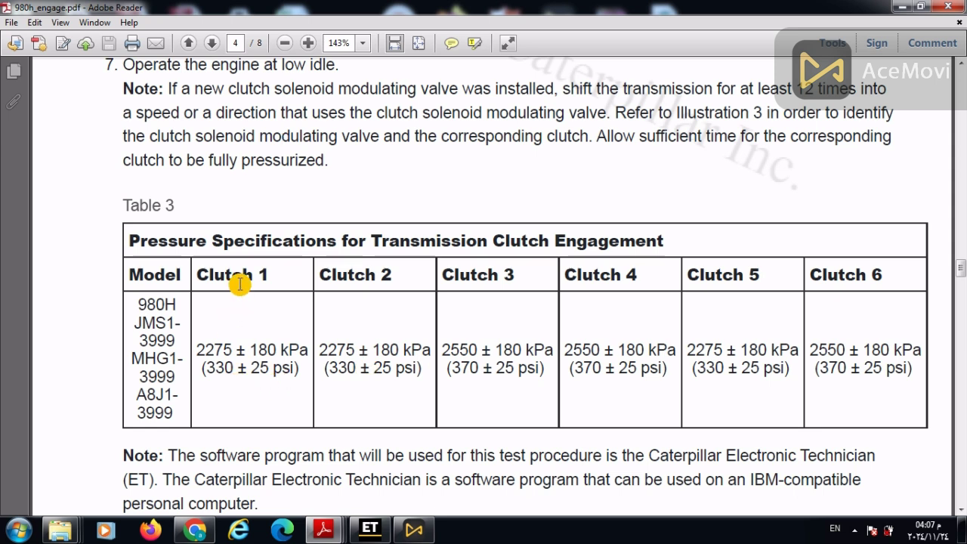
pyautogui.moveTo(200, 275); pyautogui.dragTo(289, 271)
pyautogui.moveTo(202, 369); pyautogui.dragTo(234, 367)
pyautogui.moveTo(339, 276); pyautogui.dragTo(388, 274)
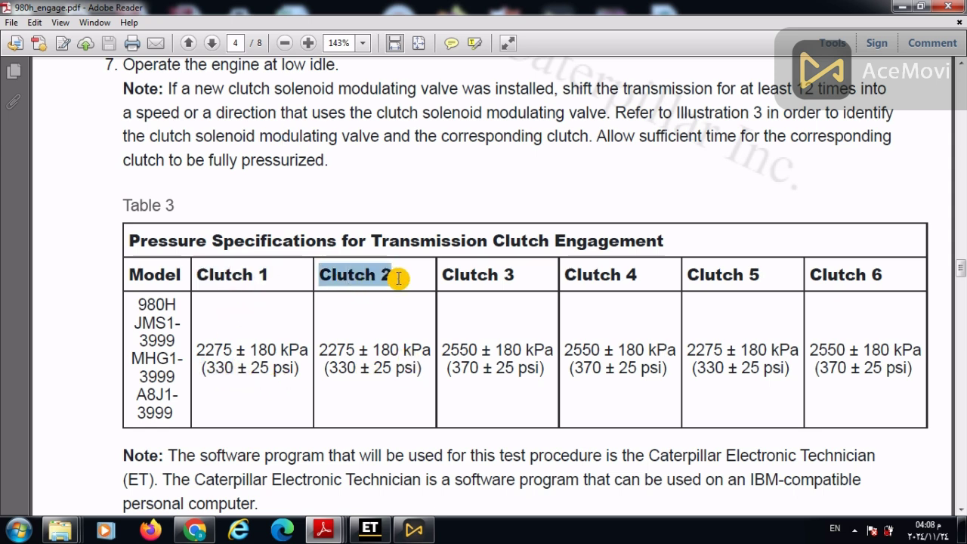
pyautogui.moveTo(332, 367); pyautogui.dragTo(374, 367)
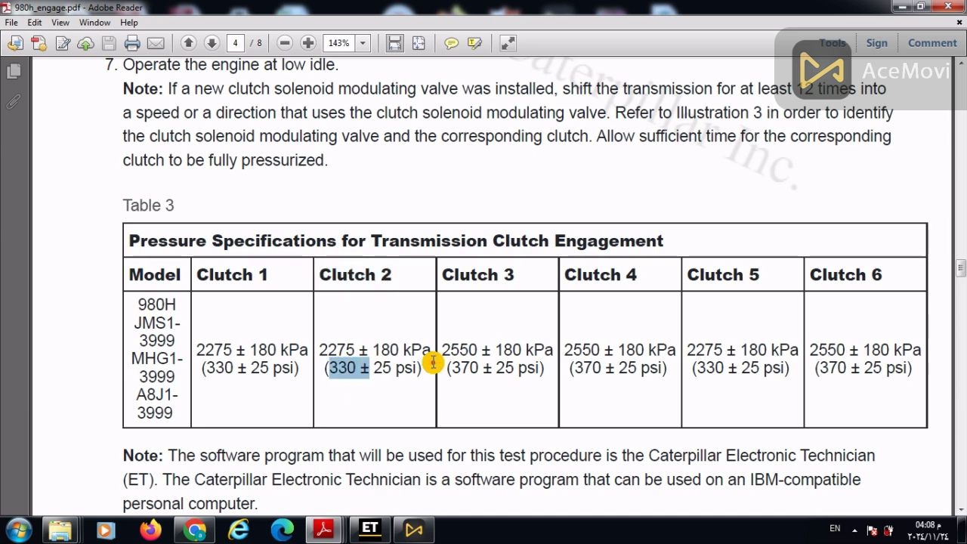
# - Mark the Clutch 3, Clutch 4 and Clutch 5 entries in Table 3 and compare their psi specifications
pyautogui.moveTo(477, 287); pyautogui.dragTo(505, 287)
pyautogui.moveTo(448, 369); pyautogui.dragTo(482, 368)
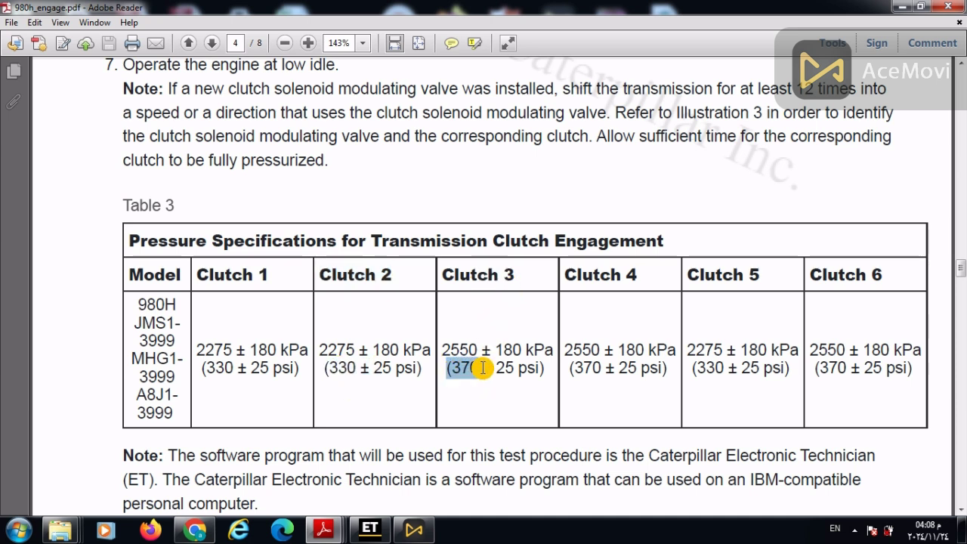
pyautogui.moveTo(600, 283); pyautogui.dragTo(619, 284)
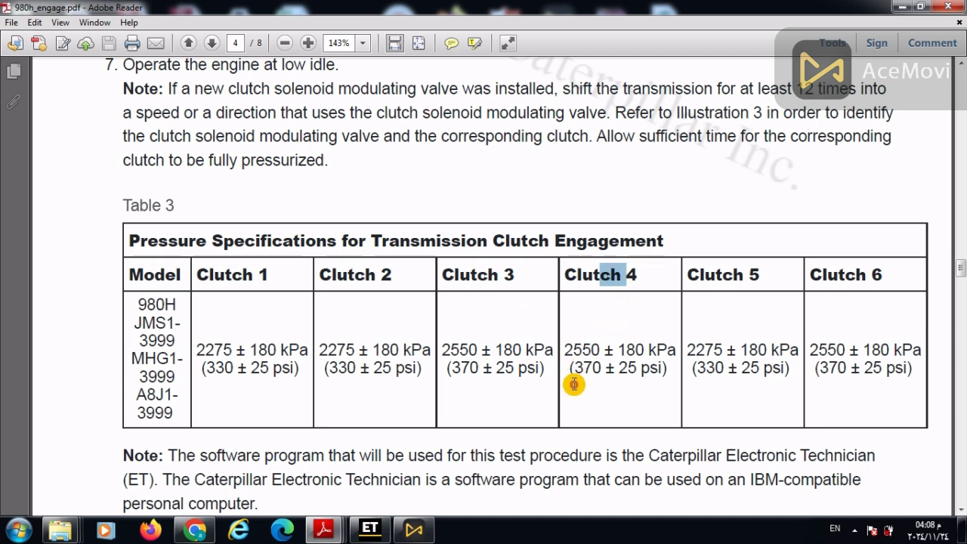
pyautogui.moveTo(572, 368); pyautogui.dragTo(611, 374)
pyautogui.click(735, 274)
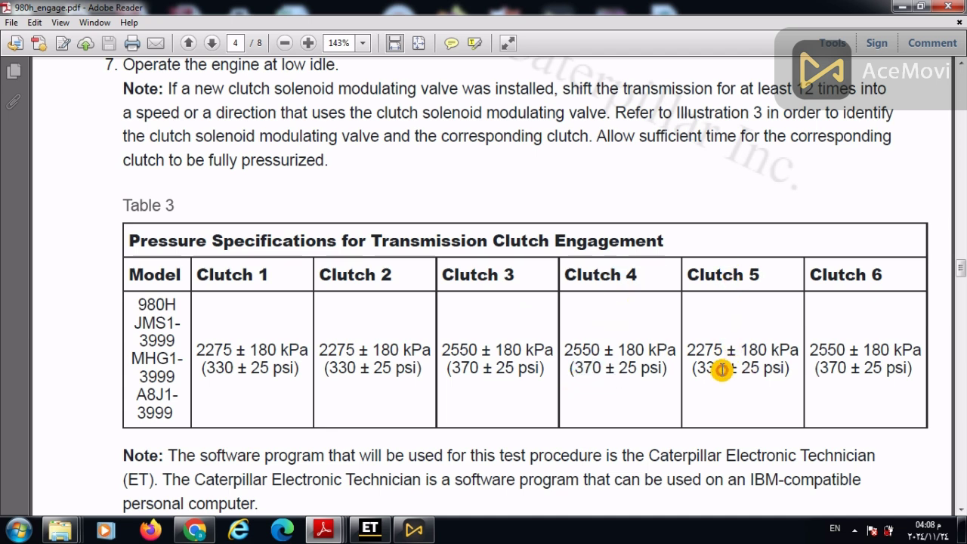
pyautogui.moveTo(715, 370); pyautogui.dragTo(723, 370)
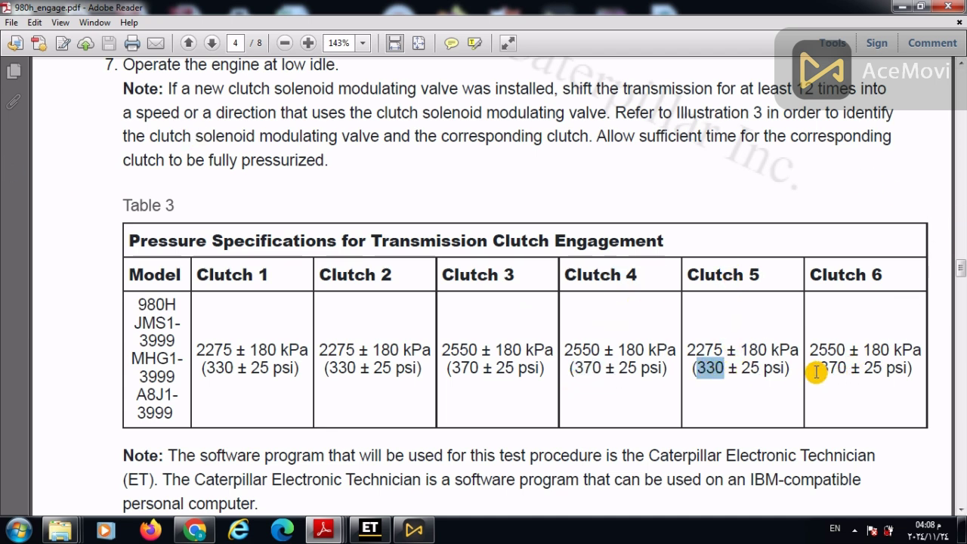
# - Dismiss the WhatsApp notification and mark the note below Table 3 about the Caterpillar Electronic Technician software
pyautogui.scroll(-2, 747, 309)
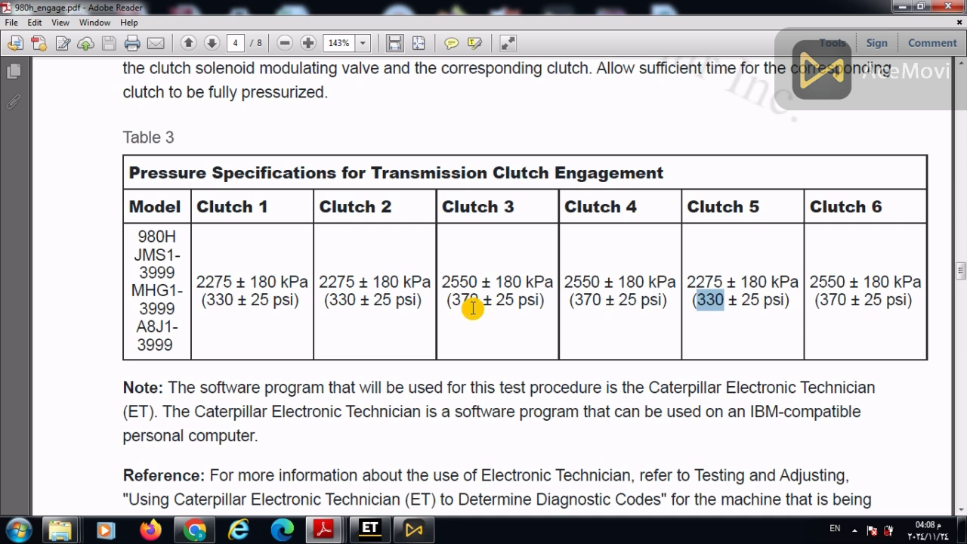
pyautogui.scroll(-2, 472, 308)
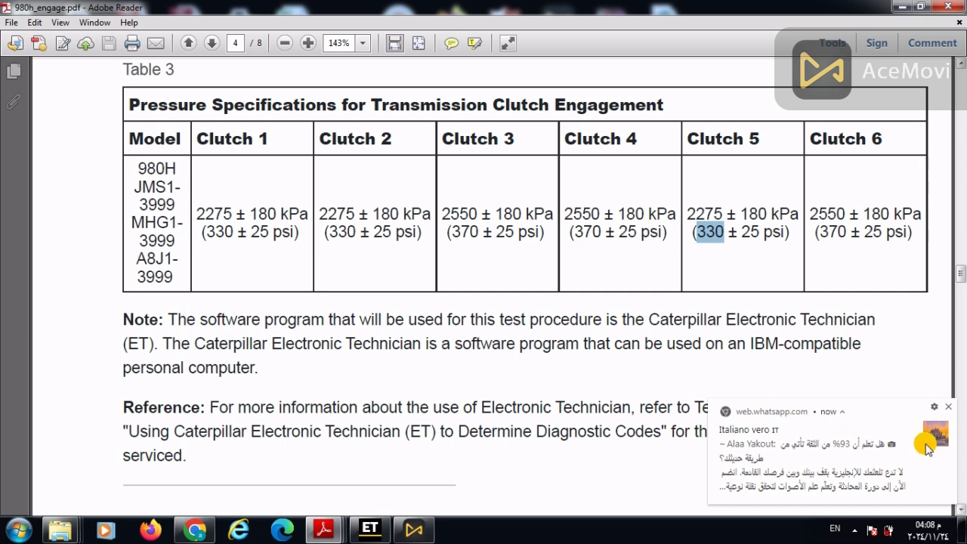
pyautogui.click(951, 406)
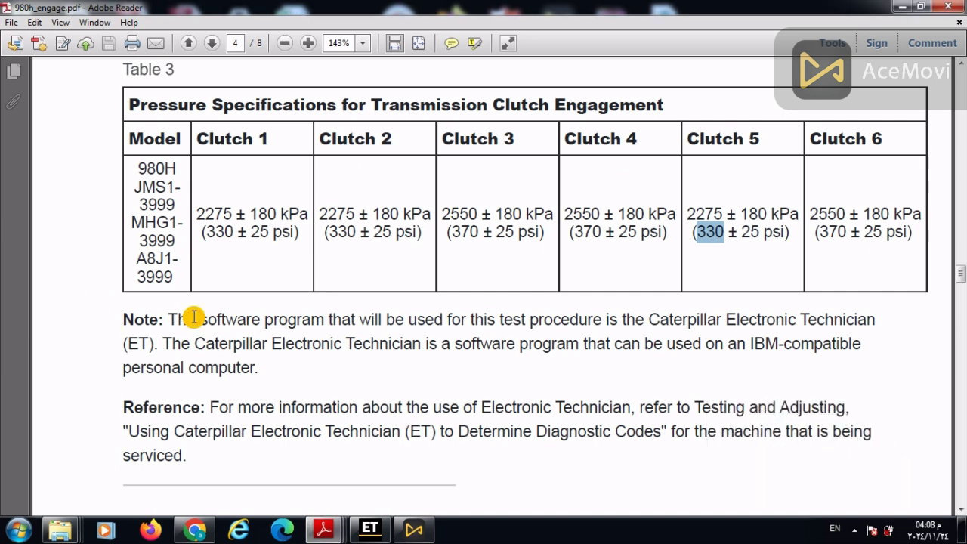
pyautogui.moveTo(174, 319); pyautogui.dragTo(695, 376)
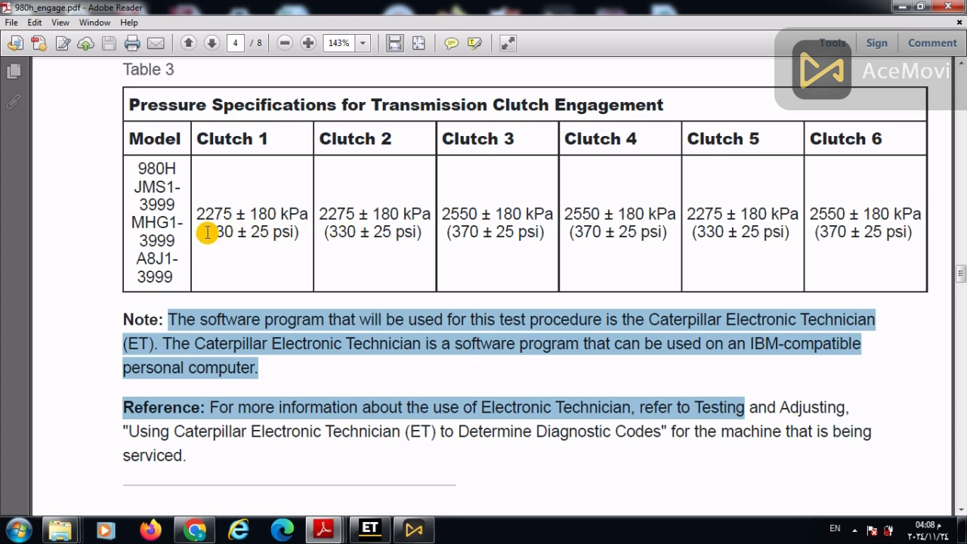
# - Switch to Cat Electronic Technician, open Calibrations and expand Transmission Clutch Engagement Pressure Calibrations under Transmission 980H
pyautogui.click(370, 528)
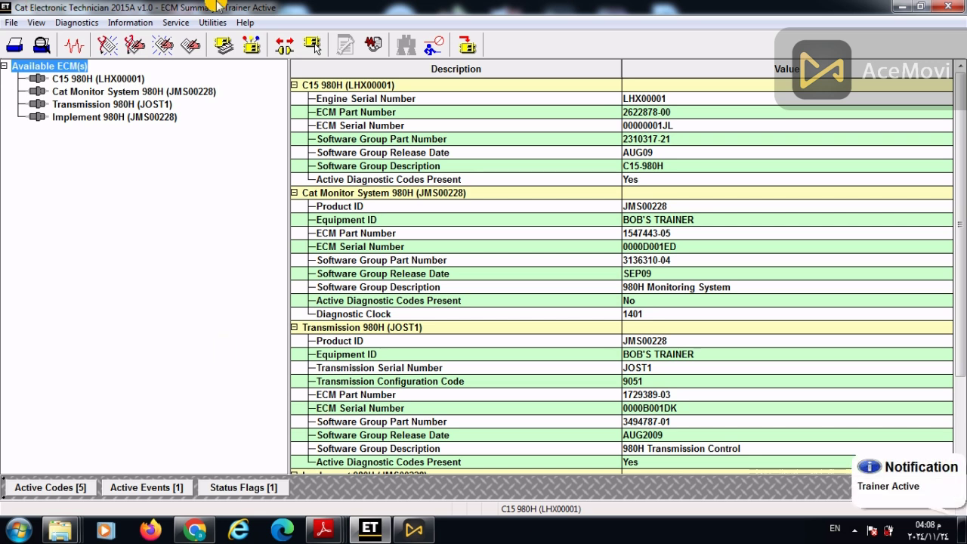
pyautogui.click(173, 23)
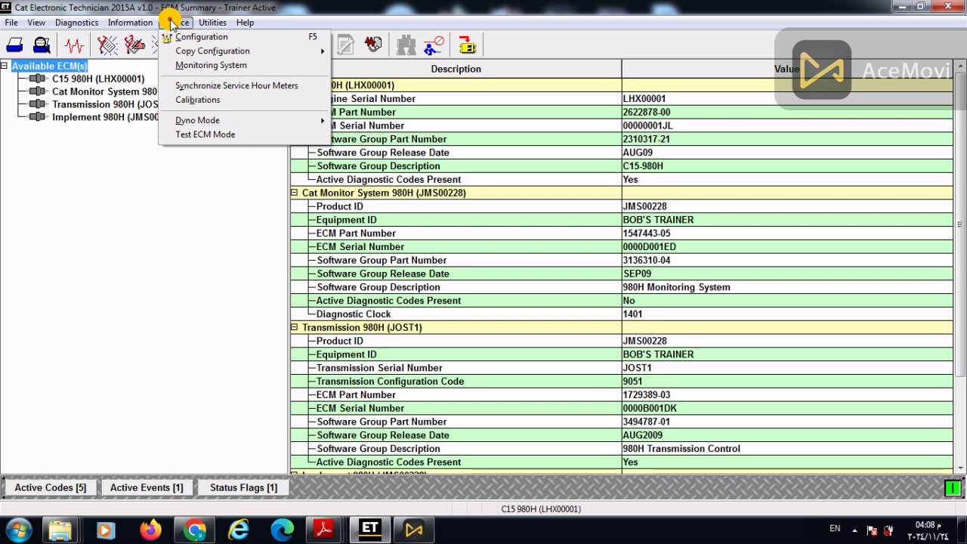
pyautogui.click(198, 100)
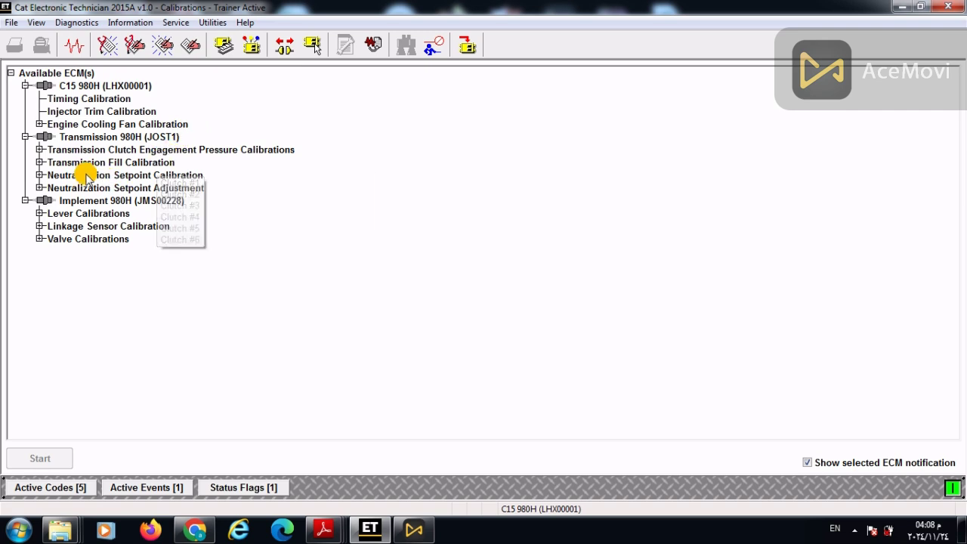
pyautogui.moveTo(102, 154)
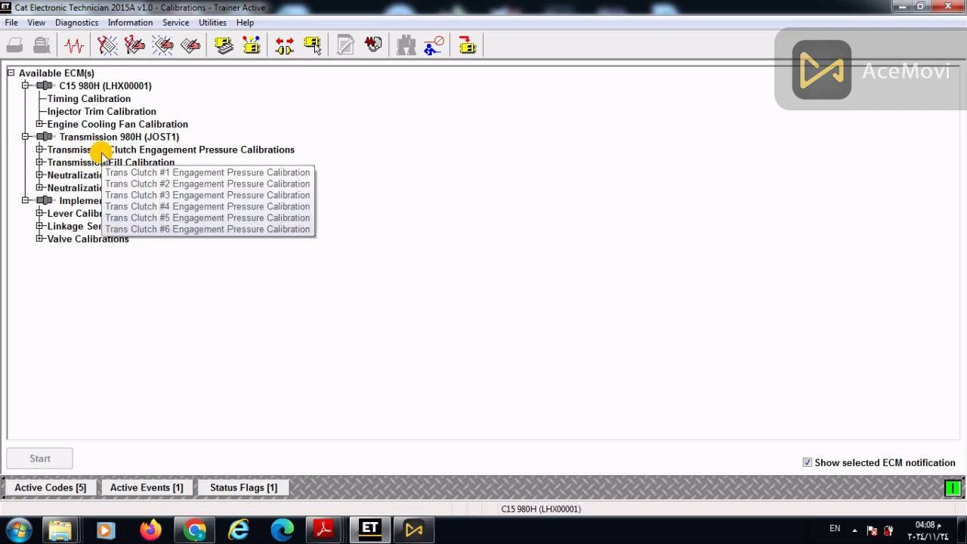
pyautogui.click(57, 150)
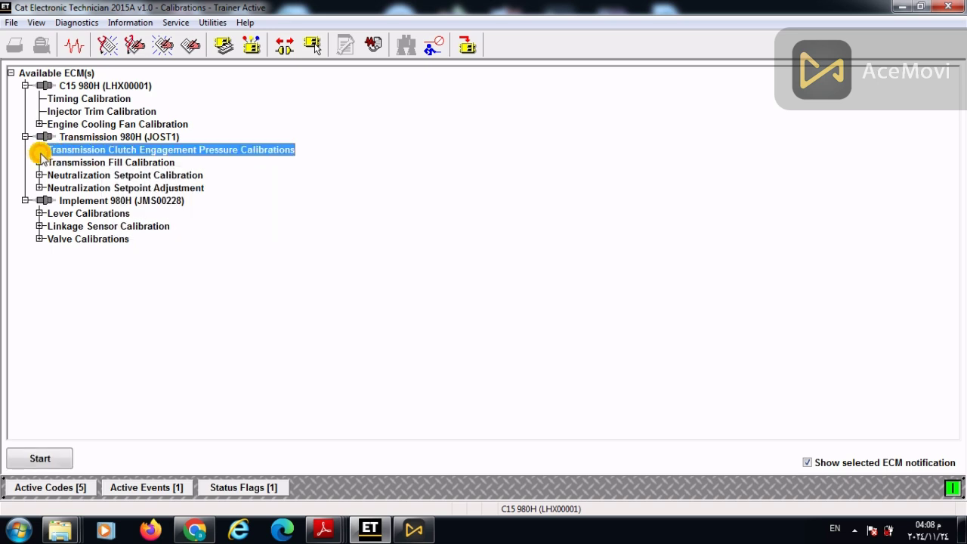
pyautogui.click(39, 150)
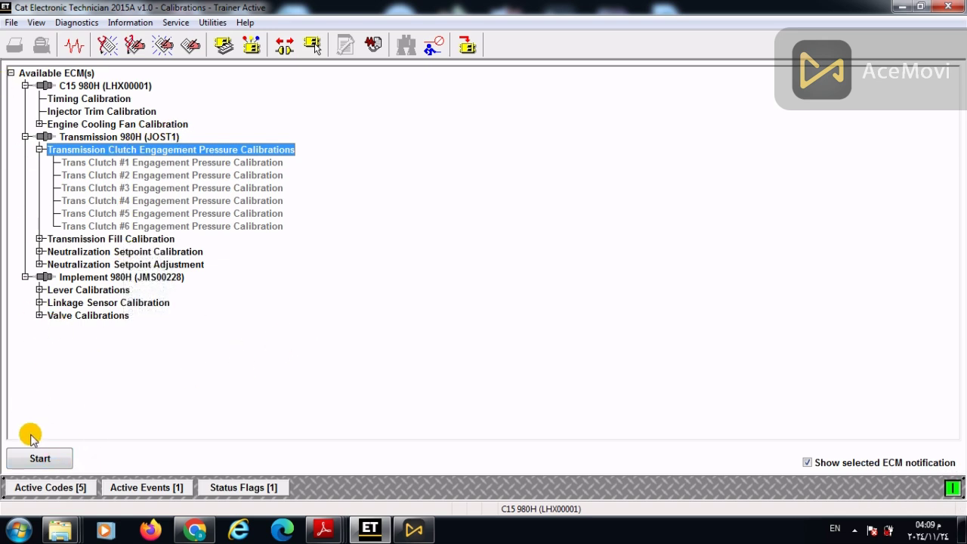
# - Start the Transmission Clutch Engagement Pressure Calibrations with all six clutches selected
pyautogui.click(33, 457)
pyautogui.click(431, 338)
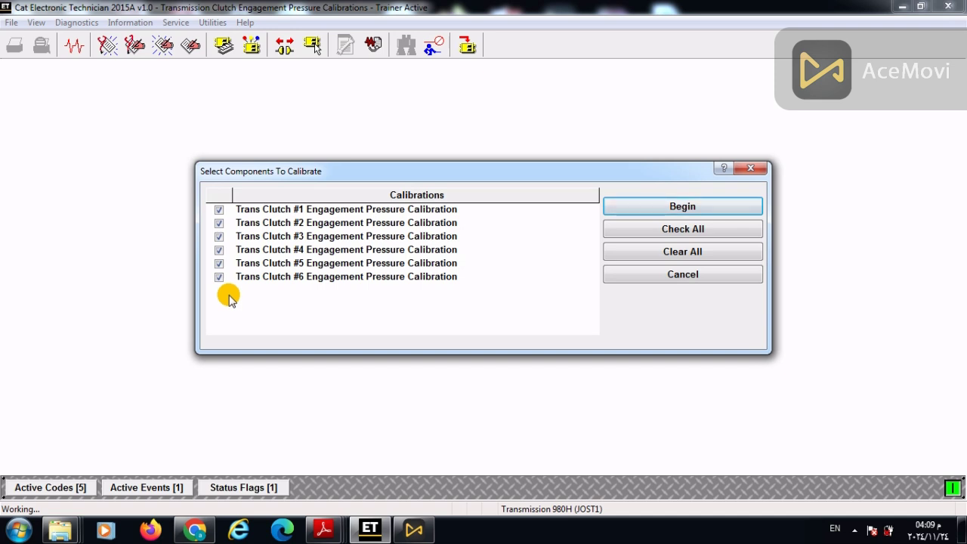
pyautogui.click(665, 200)
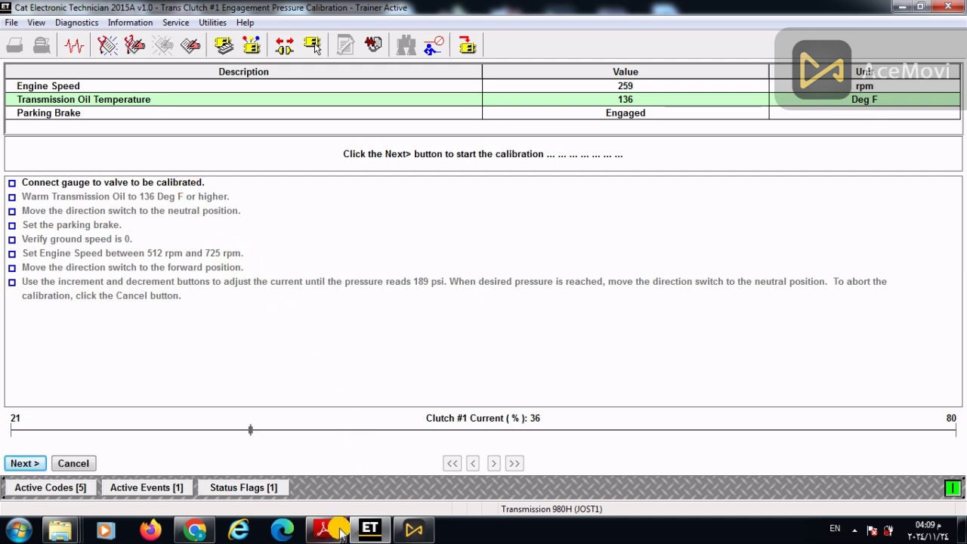
# - Return to 980h_engage.pdf in Adobe Reader, go back past Illustration 3 and locate pressure tap 1 in the tap diagram on page 3
pyautogui.moveTo(337, 533)
pyautogui.click(476, 431)
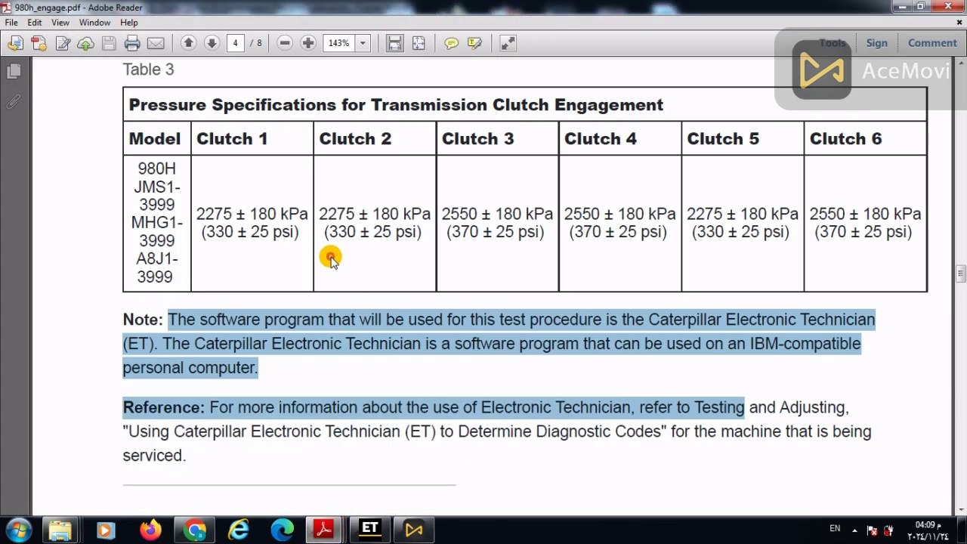
pyautogui.scroll(4, 330, 340)
pyautogui.scroll(8, 330, 255)
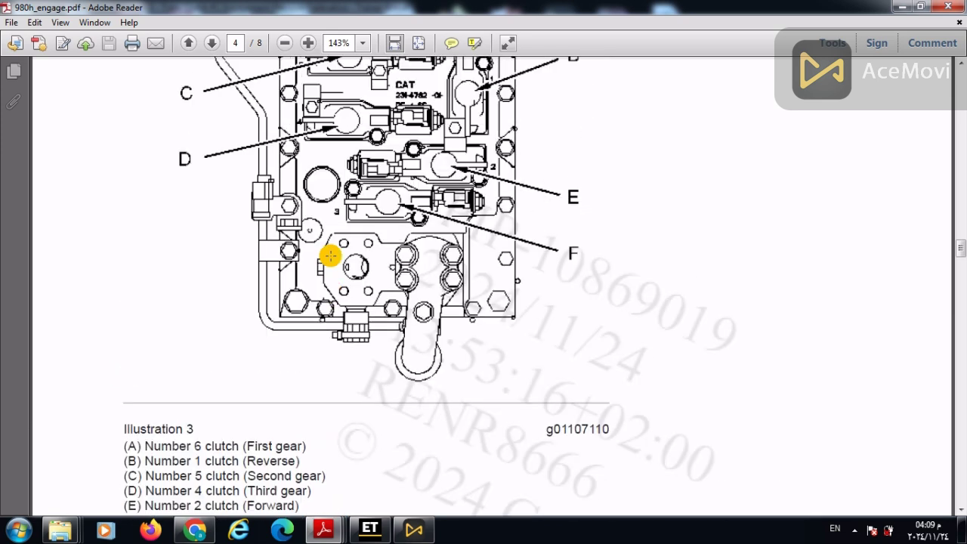
pyautogui.scroll(8, 330, 255)
pyautogui.scroll(-6, 330, 255)
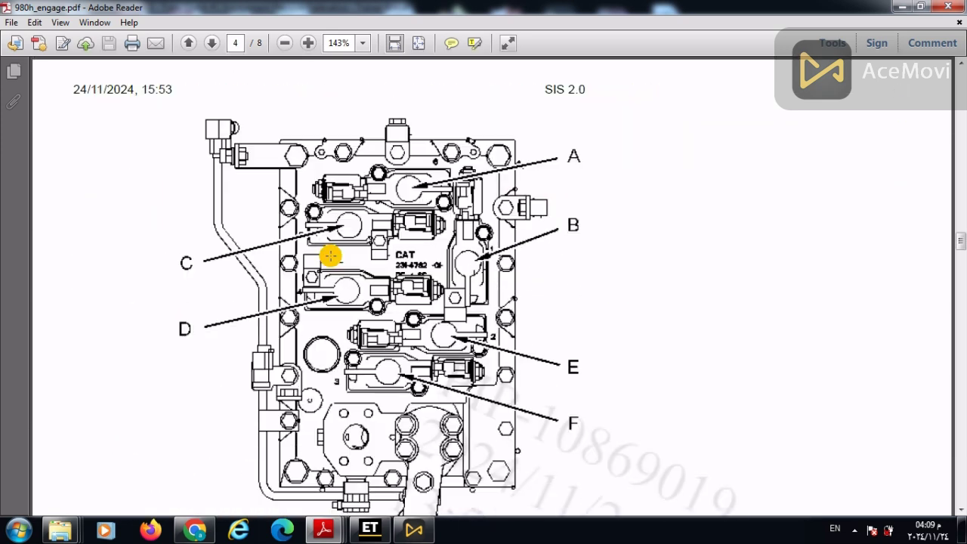
pyautogui.scroll(2, 330, 255)
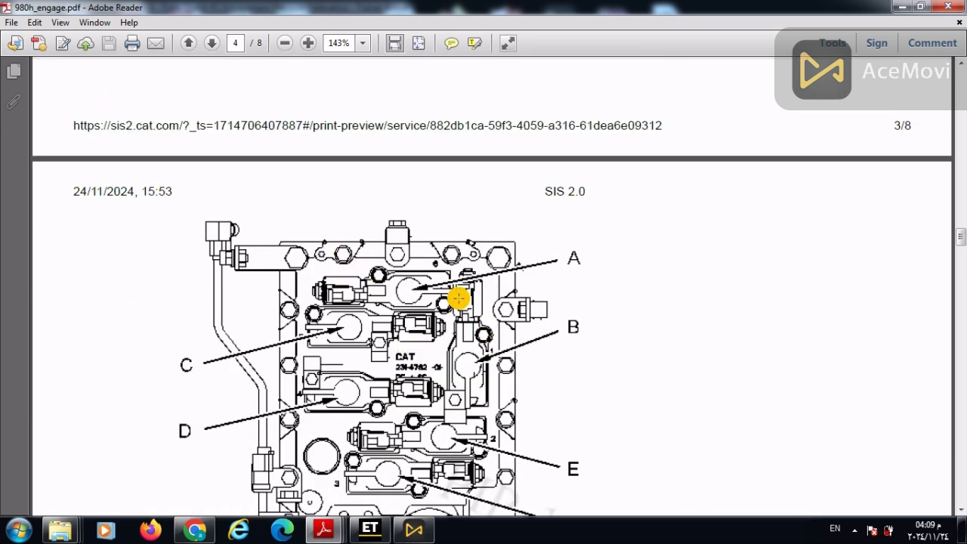
pyautogui.scroll(-3, 406, 287)
pyautogui.scroll(15, 405, 287)
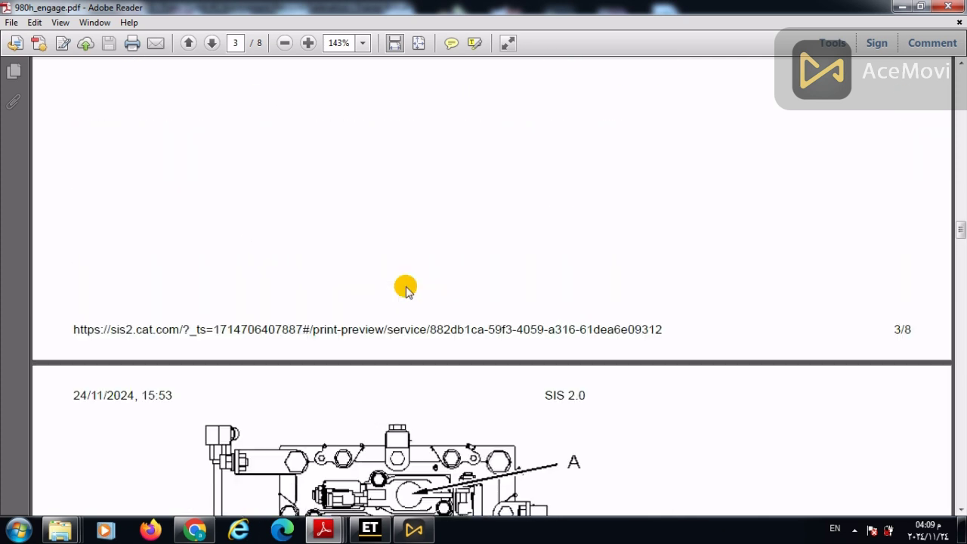
pyautogui.scroll(10, 405, 287)
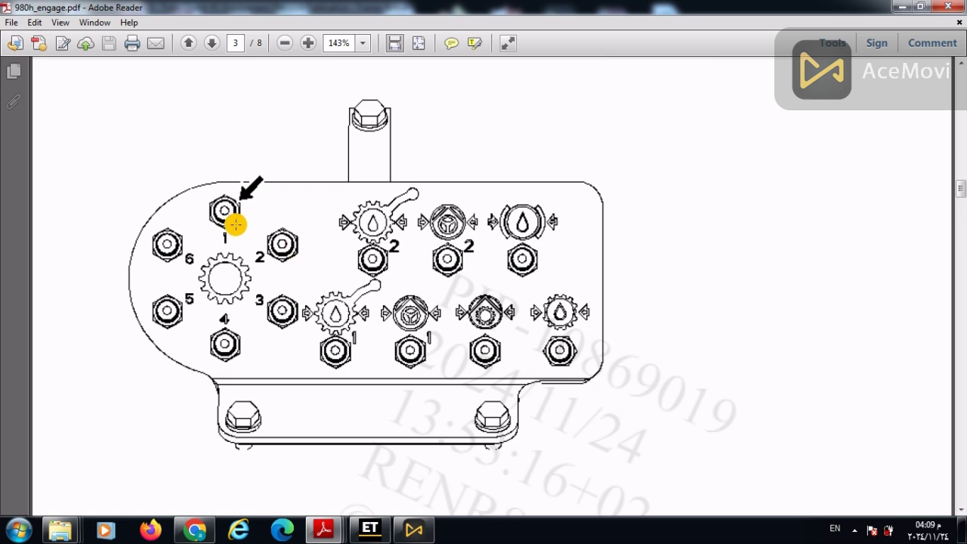
# - Switch back to Cat Electronic Technician, run the Trans Clutch #1 Engagement Pressure Calibration, and move the results dialog clear of the instructions
pyautogui.click(370, 529)
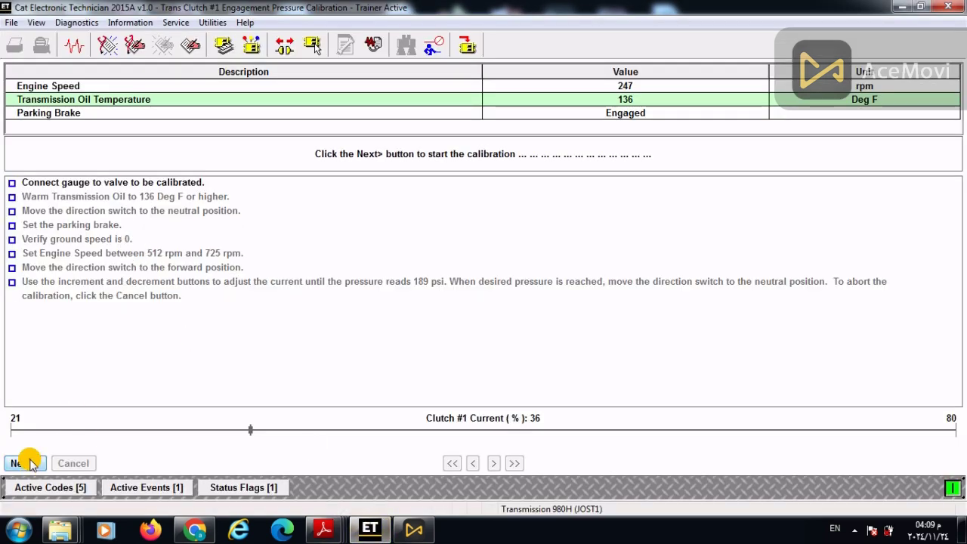
pyautogui.click(31, 460)
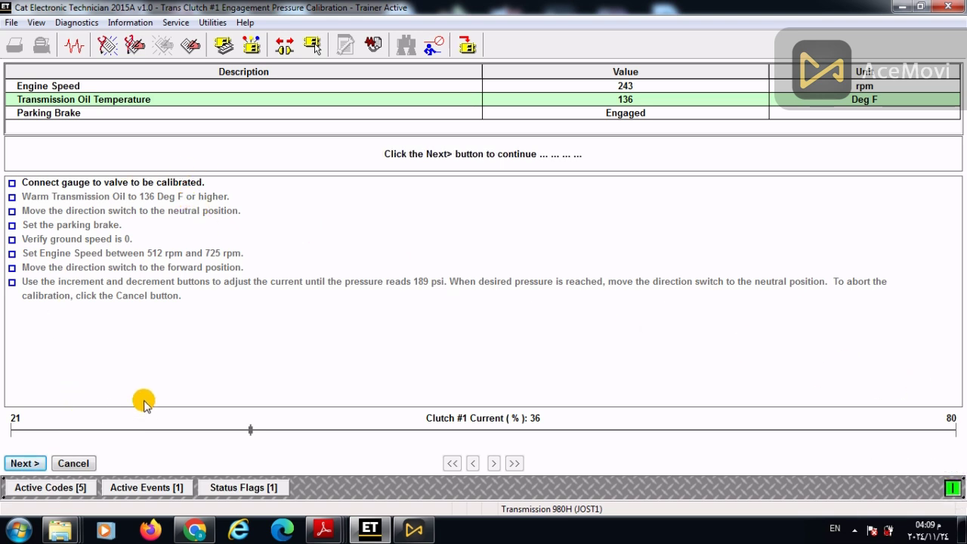
pyautogui.click(34, 469)
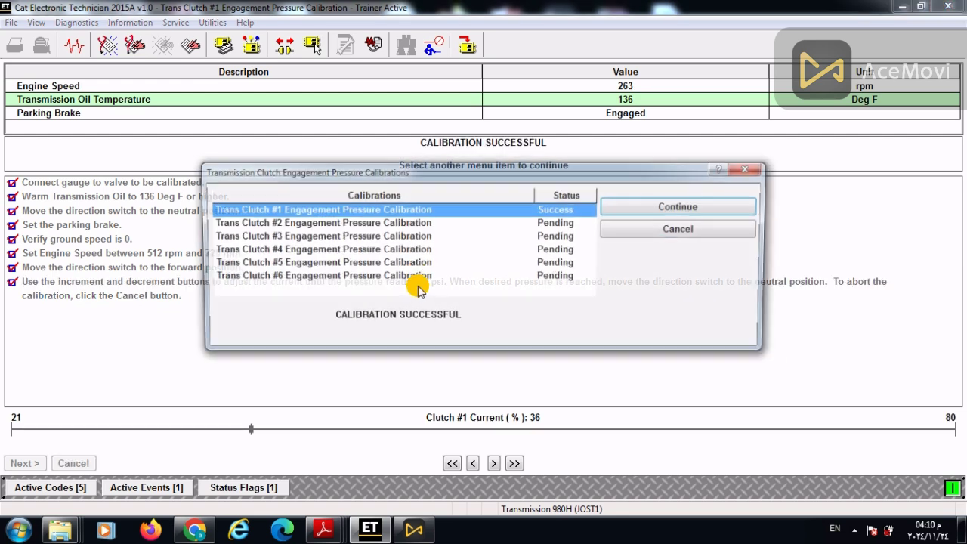
pyautogui.moveTo(647, 166); pyautogui.dragTo(644, 16)
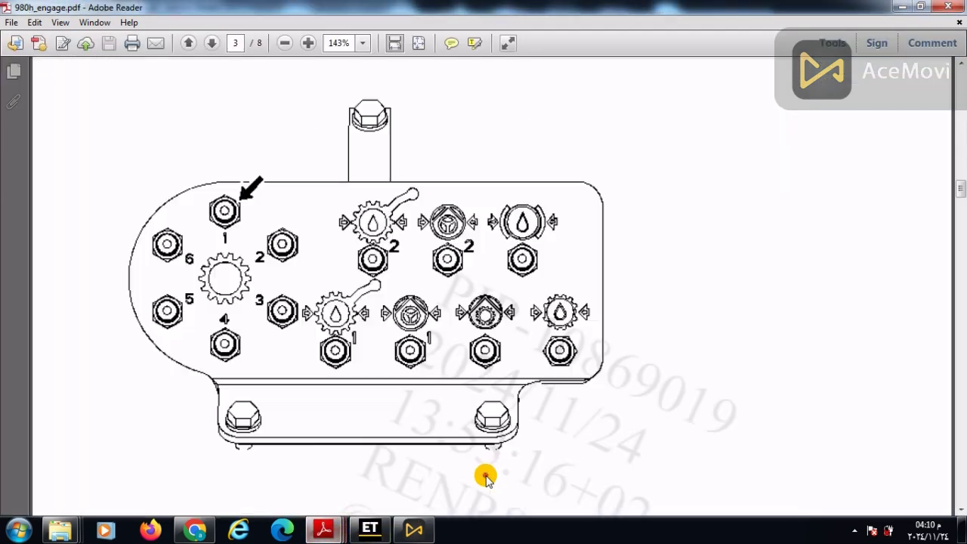
# - Review 980h_engage.pdf in Adobe Reader from the pressure tap diagram down to the Table 3 clutch pressure specifications
pyautogui.scroll(-5, 468, 238)
pyautogui.scroll(-15, 462, 246)
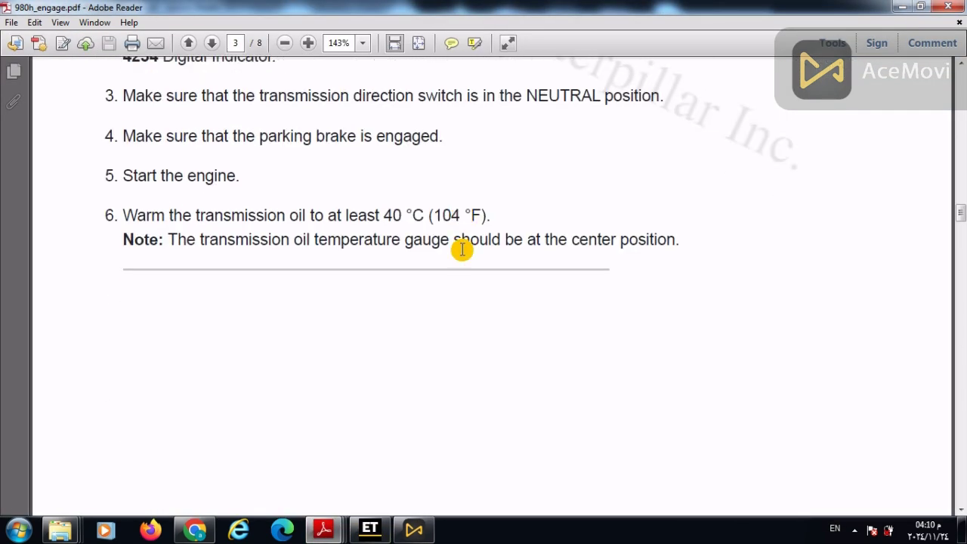
pyautogui.scroll(-10, 462, 257)
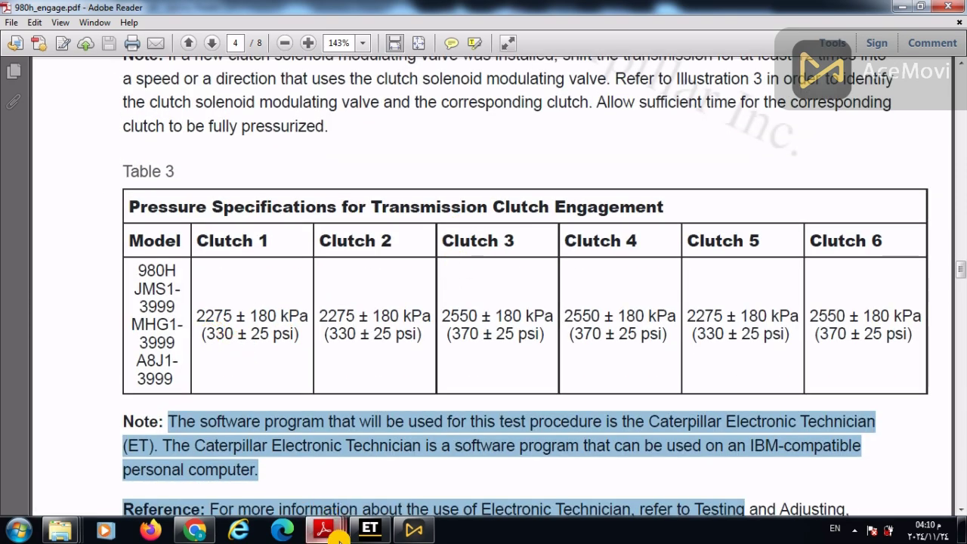
# - Return to Cat Electronic Technician, point out the clutch #1 current increment and decrement controls, and continue to the Trans Clutch #2 calibration
pyautogui.click(369, 528)
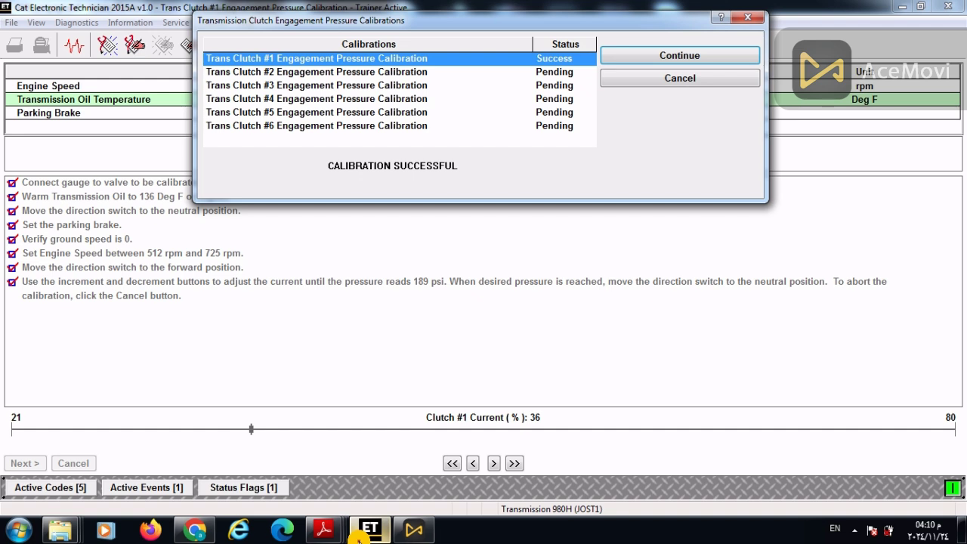
pyautogui.click(515, 462)
pyautogui.click(459, 466)
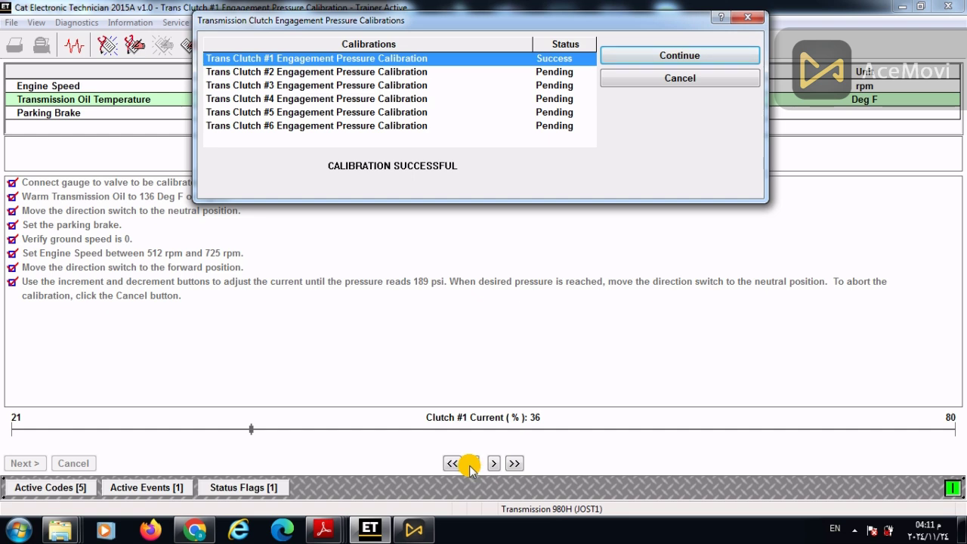
pyautogui.click(509, 465)
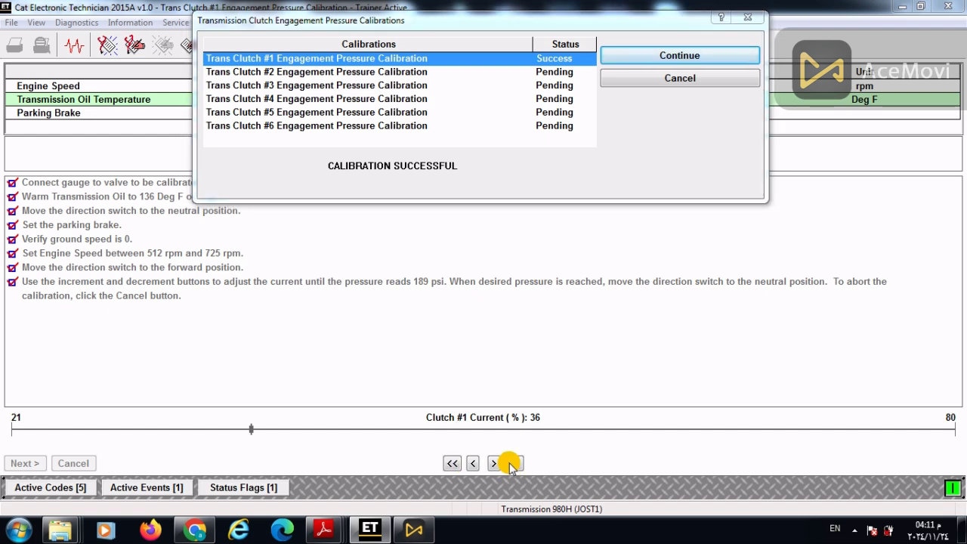
pyautogui.click(368, 466)
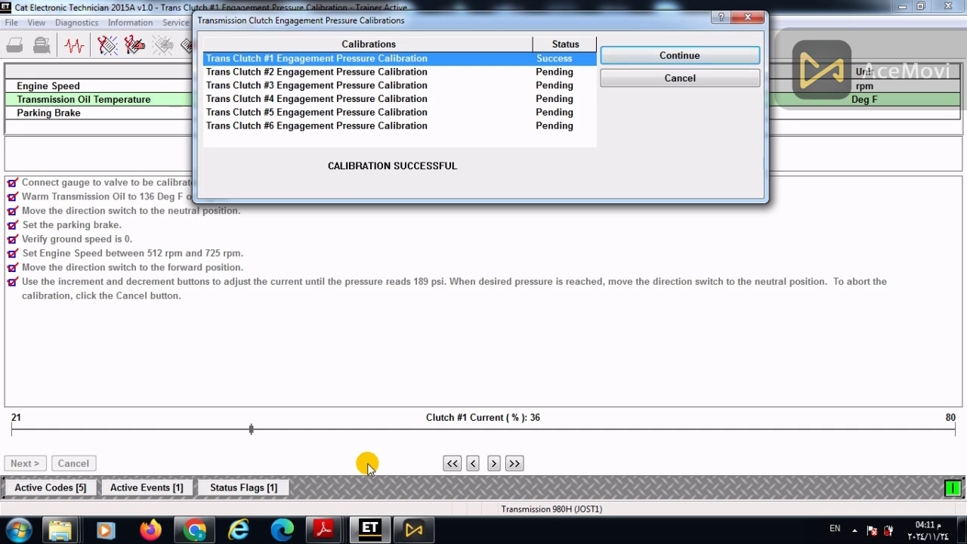
pyautogui.click(679, 55)
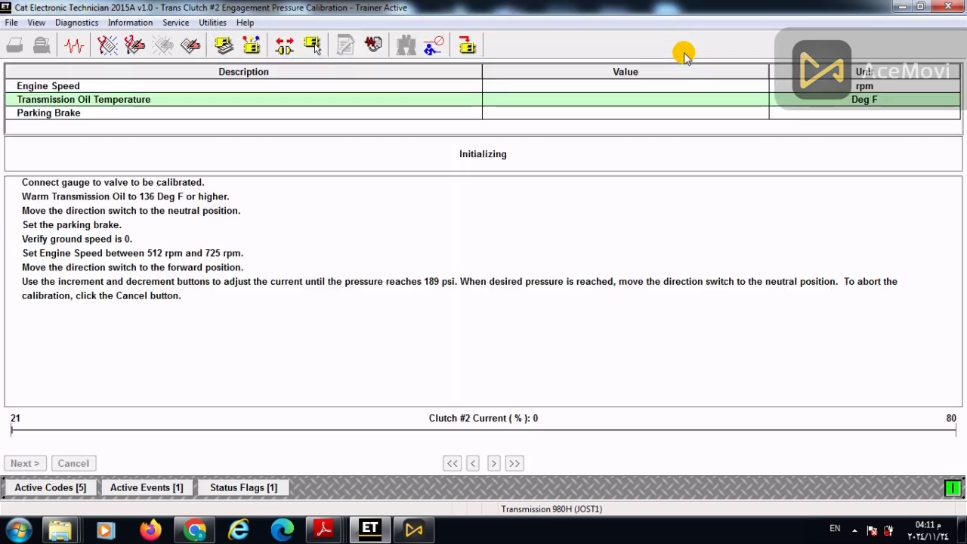